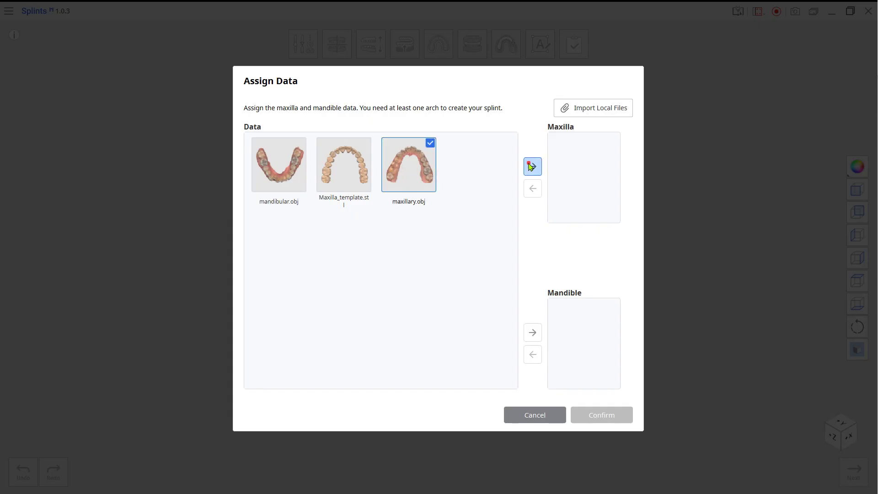
# Assign maxillary.obj to the Maxilla and advance past Occlusal Adjustment and Inner Surface
pyautogui.click(590, 416)
pyautogui.click(547, 298)
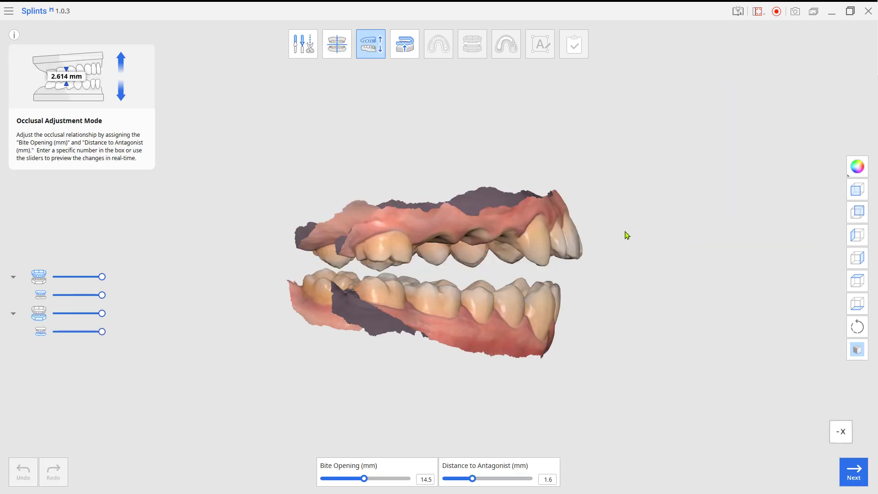
pyautogui.click(405, 44)
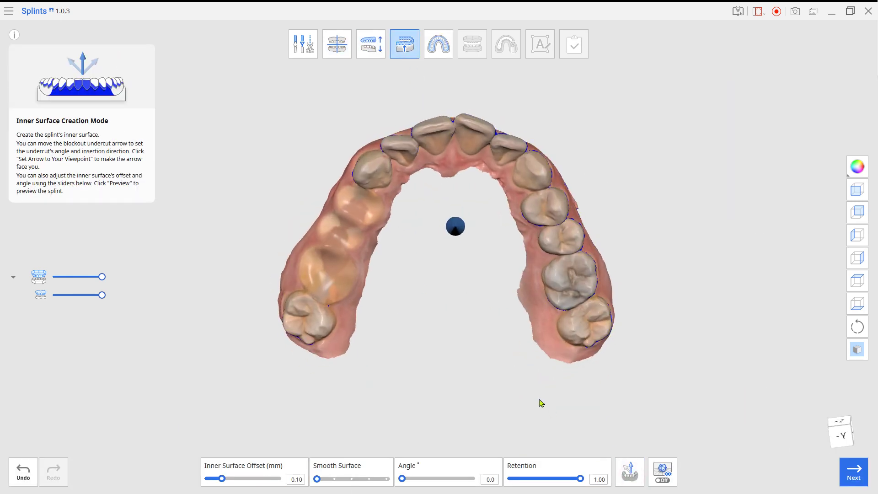
pyautogui.click(440, 55)
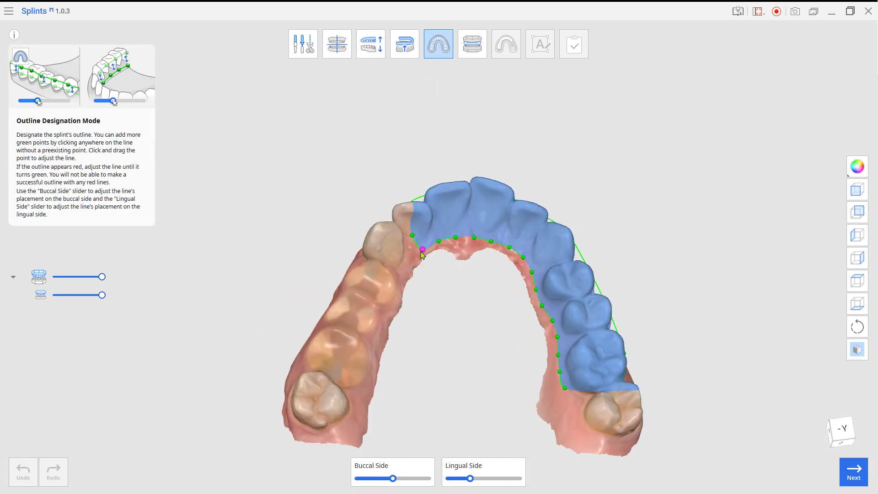
# Add a point to the splint outline and attempt the outer surface, which fails
pyautogui.click(307, 422)
pyautogui.moveTo(405, 357); pyautogui.dragTo(432, 176, button='right')
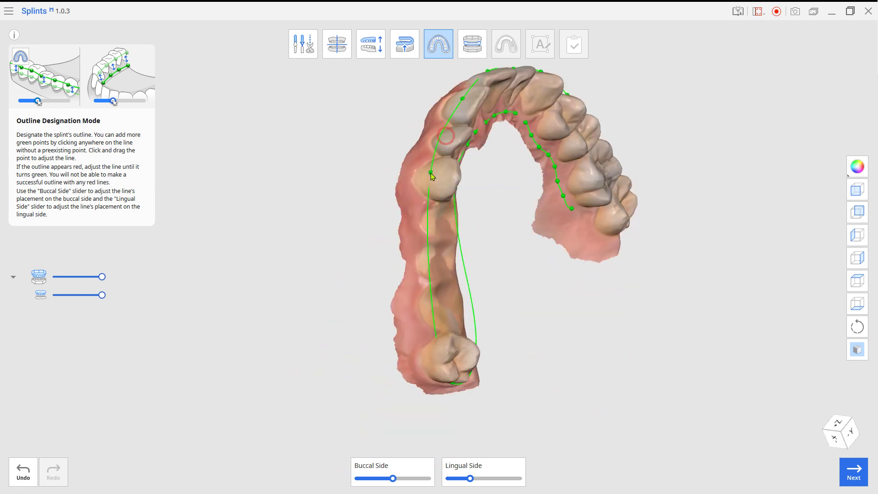
pyautogui.moveTo(430, 343); pyautogui.dragTo(465, 236, button='right')
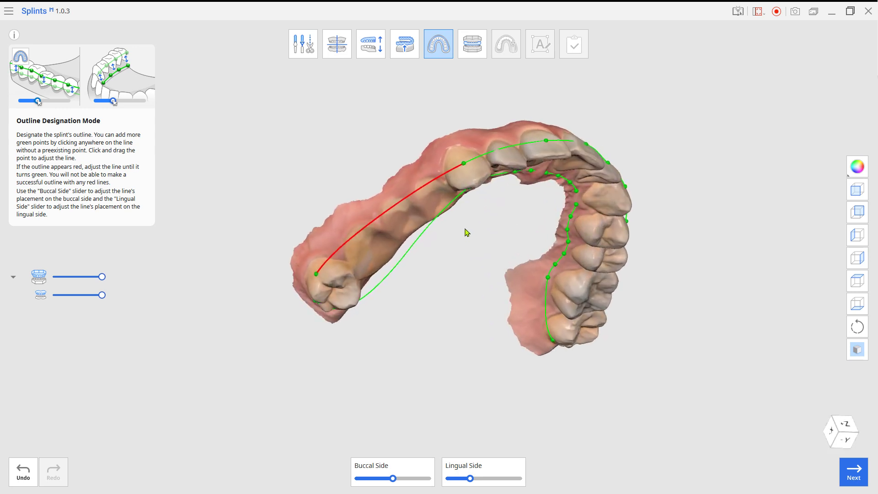
pyautogui.click(473, 45)
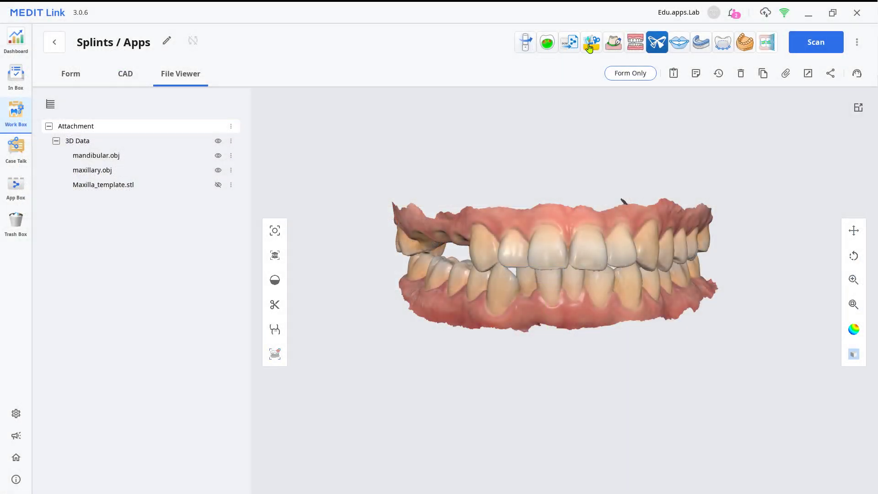
# Import the maxillary and mandibular scans into Medit Design
pyautogui.click(590, 45)
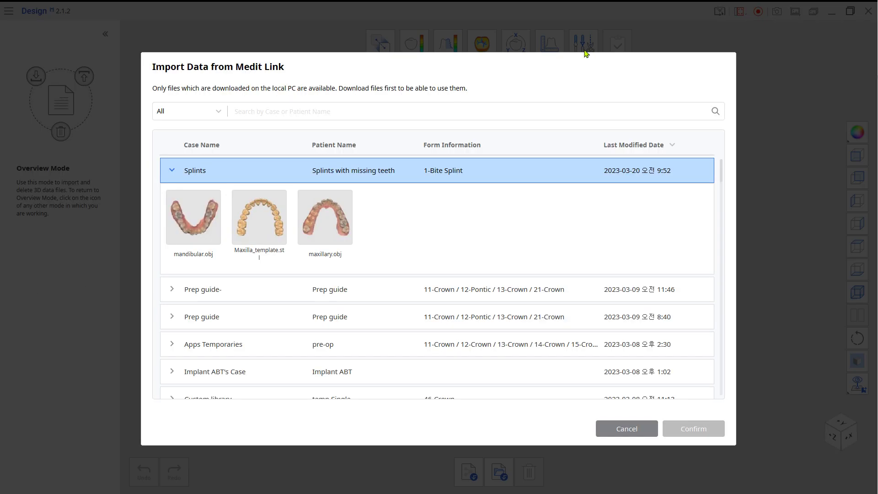
pyautogui.click(311, 225)
pyautogui.click(218, 227)
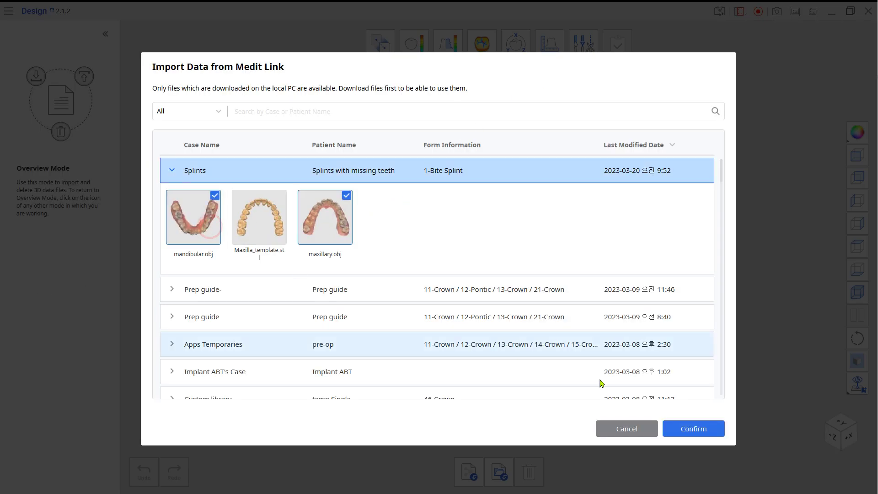
pyautogui.click(694, 429)
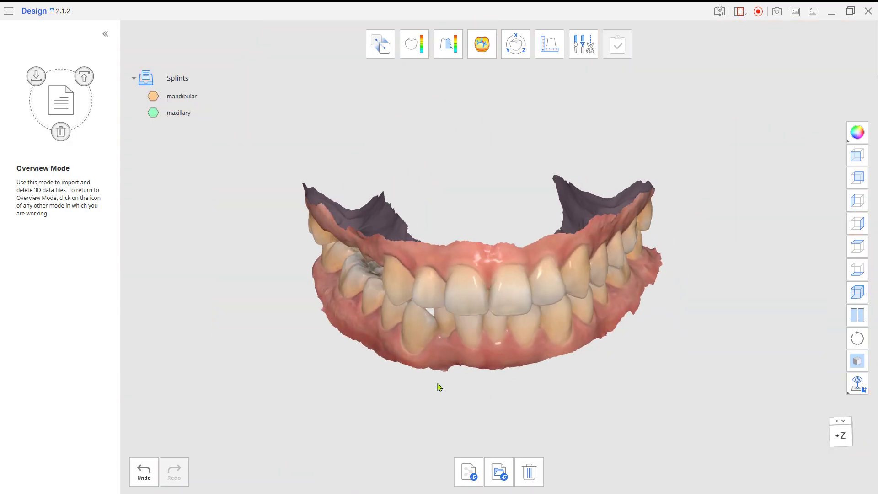
# Switch the models to solid colours and recolour the maxillary scan purple
pyautogui.click(855, 132)
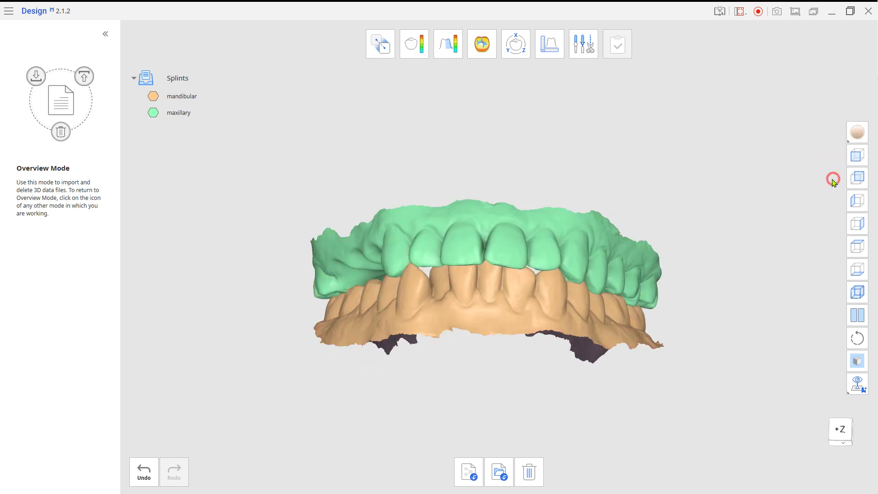
pyautogui.rightClick(187, 114)
pyautogui.click(215, 164)
pyautogui.click(331, 188)
pyautogui.click(300, 264)
# Hide the mandibular model and view the maxillary arch from the occlusal side
pyautogui.moveTo(466, 359); pyautogui.dragTo(458, 256, button='right')
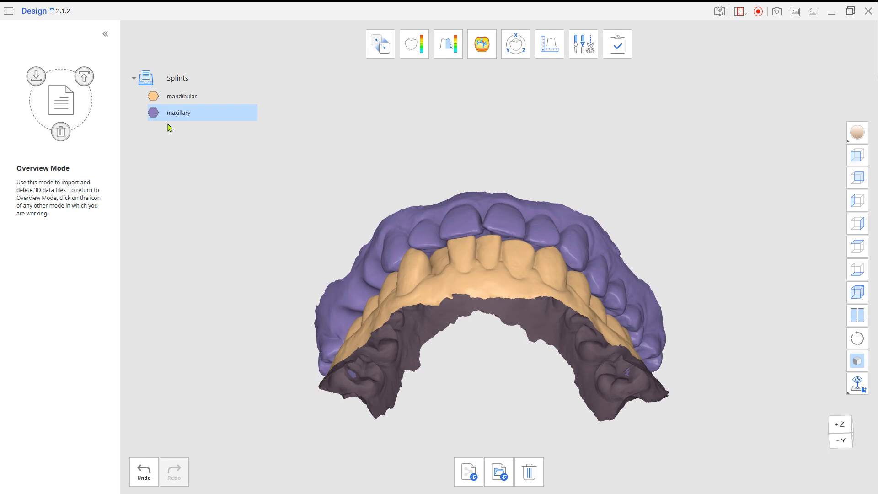
pyautogui.click(153, 96)
pyautogui.moveTo(369, 305); pyautogui.dragTo(452, 290, button='right')
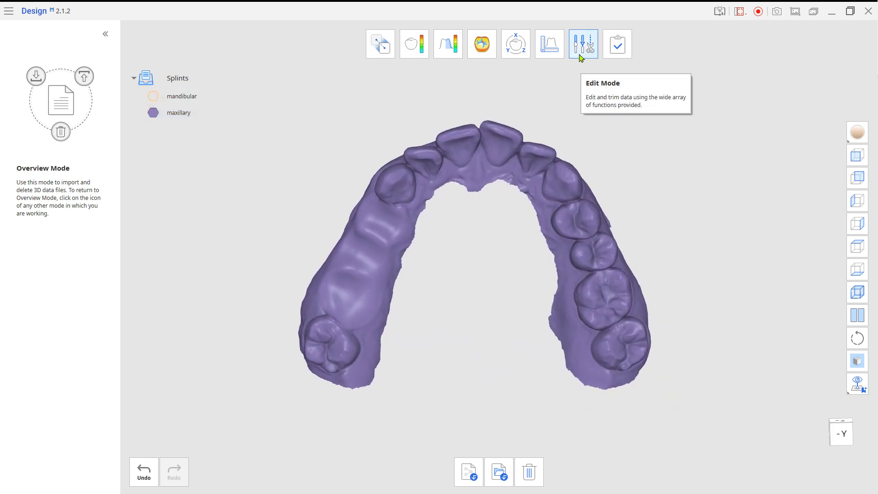
# Duplicate three posterior maxillary teeth into maxillary-duplicated, then hide the original maxillary
pyautogui.click(581, 58)
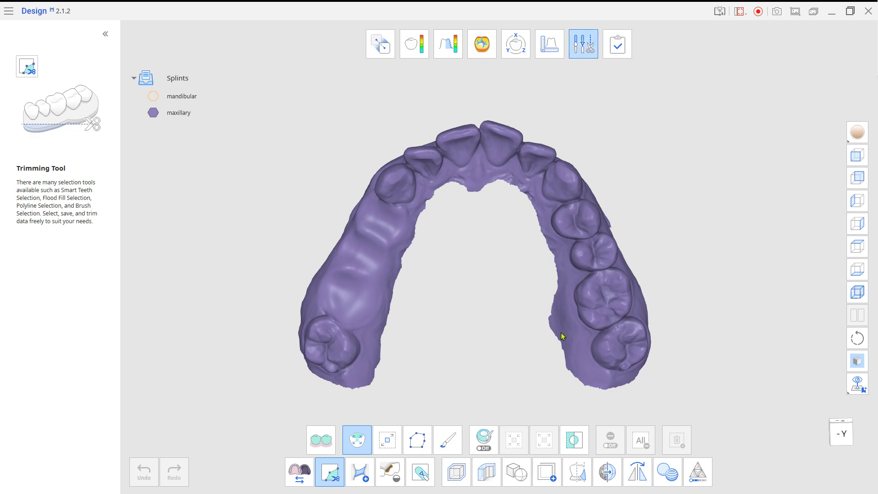
pyautogui.click(548, 475)
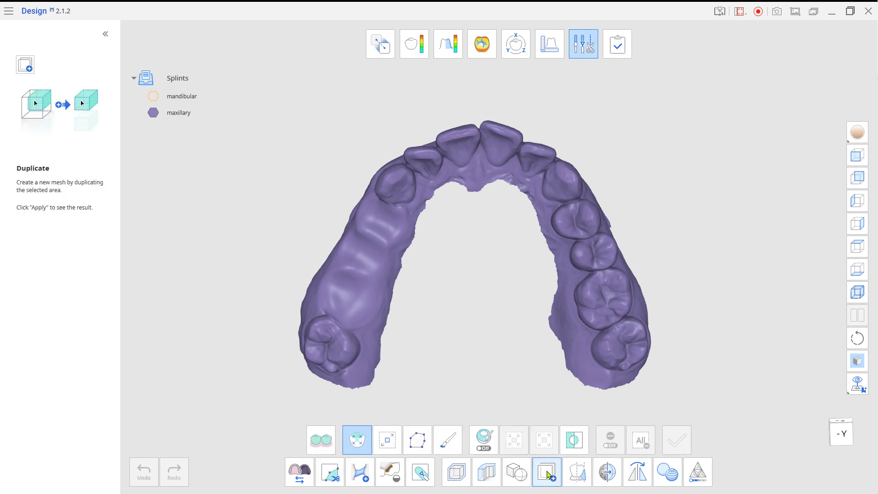
pyautogui.click(587, 230)
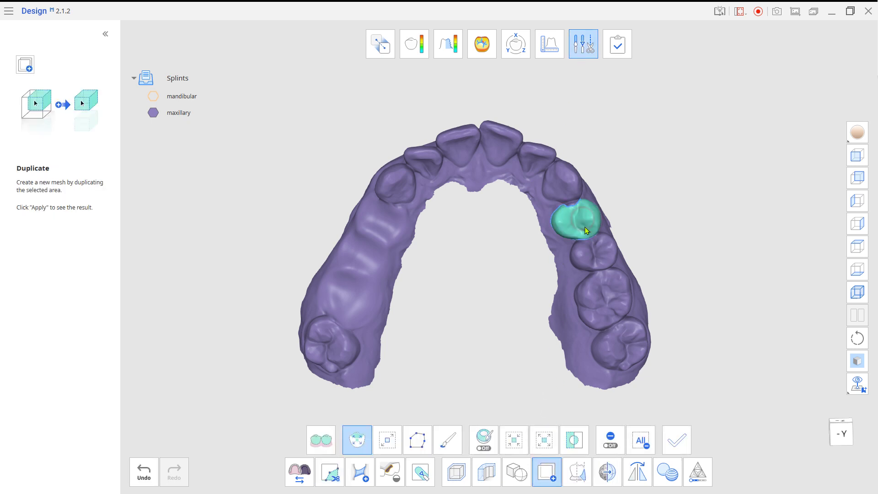
pyautogui.click(601, 252)
pyautogui.click(616, 304)
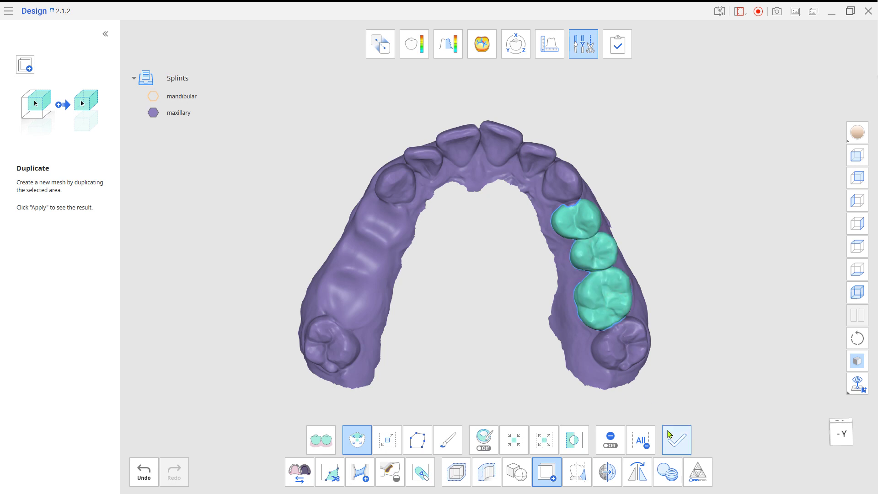
pyautogui.click(671, 442)
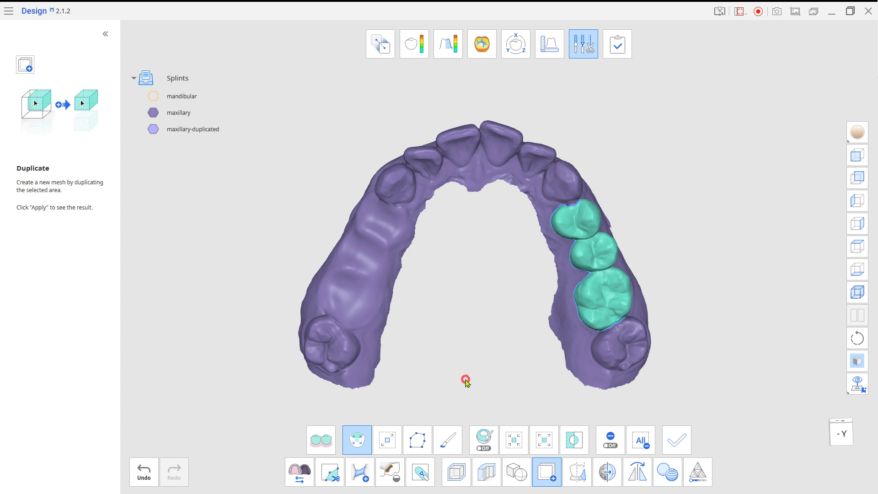
pyautogui.click(154, 112)
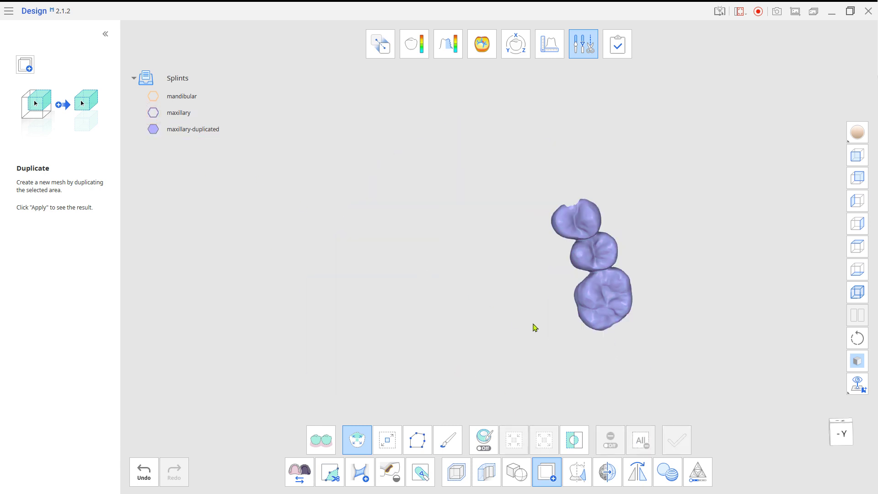
# Mirror the maxillary-duplicated teeth, shifting the mirror plane to separate the copy
pyautogui.click(642, 481)
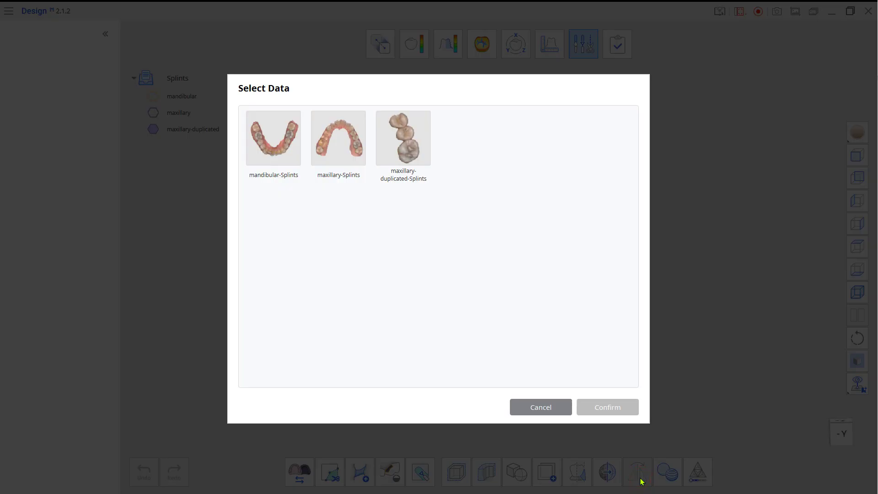
pyautogui.click(396, 160)
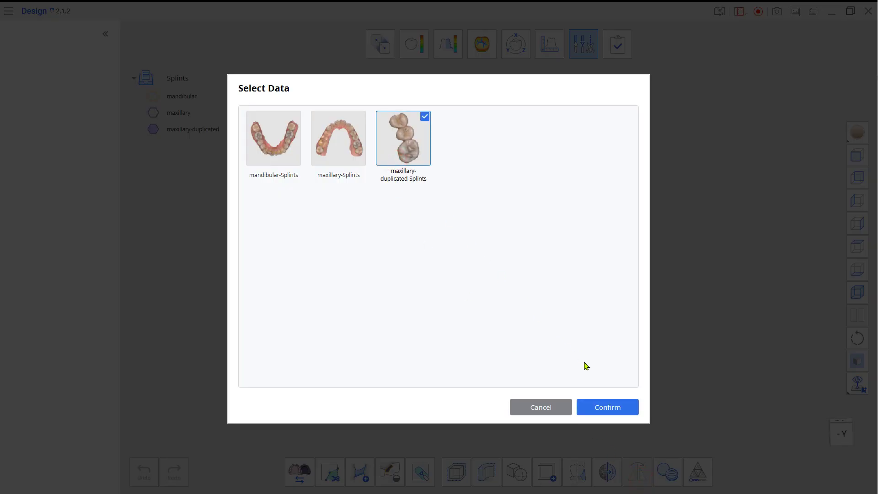
pyautogui.click(601, 407)
pyautogui.moveTo(560, 269); pyautogui.dragTo(614, 269)
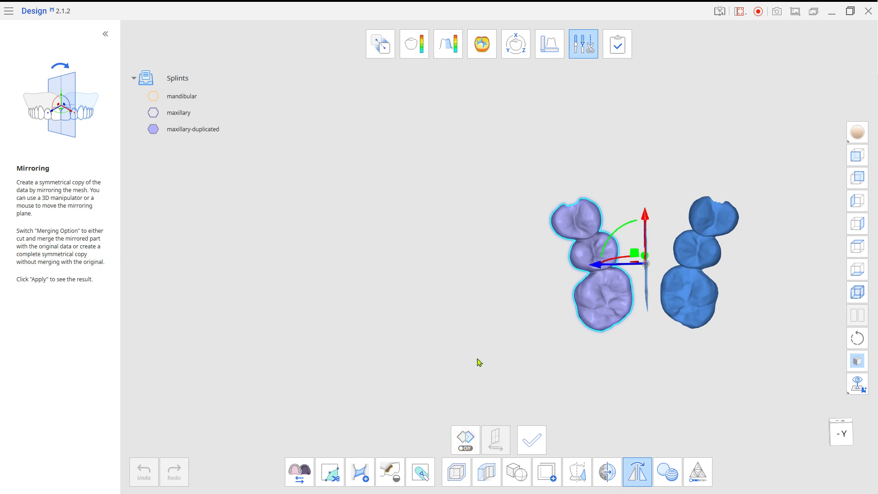
pyautogui.click(526, 432)
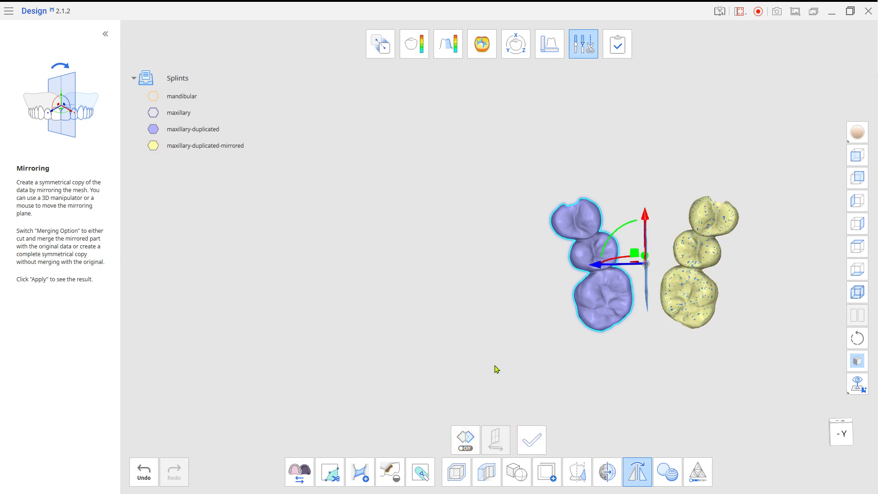
# Delete the unmirrored duplicate teeth using a polyline trimming selection
pyautogui.click(337, 477)
pyautogui.click(418, 443)
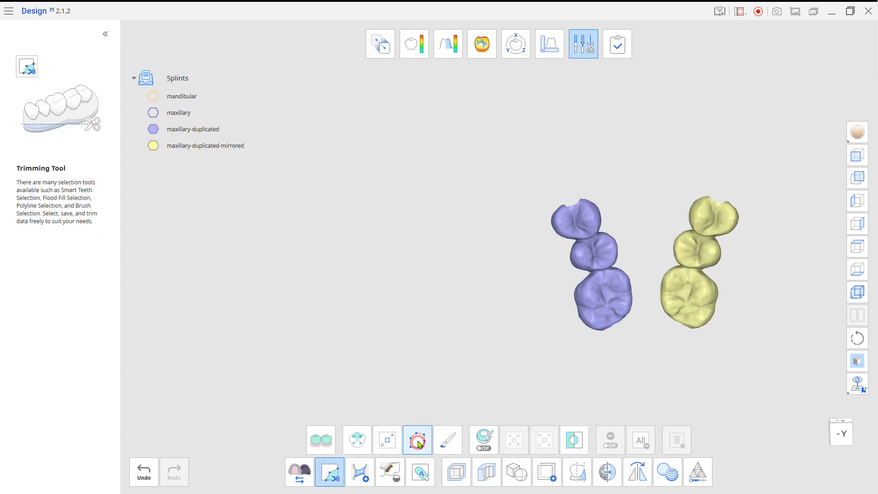
pyautogui.click(527, 168)
pyautogui.click(570, 353)
pyautogui.click(624, 349)
pyautogui.click(643, 292)
pyautogui.doubleClick(623, 206)
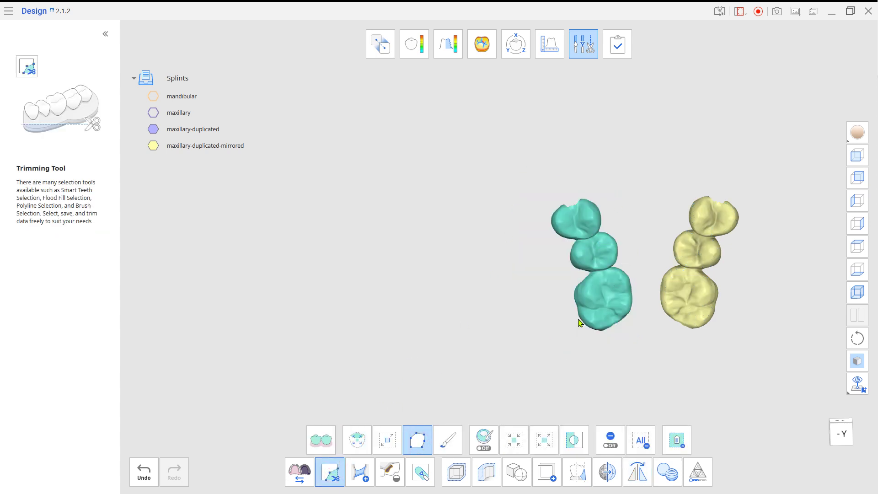
pyautogui.click(676, 433)
pyautogui.click(520, 299)
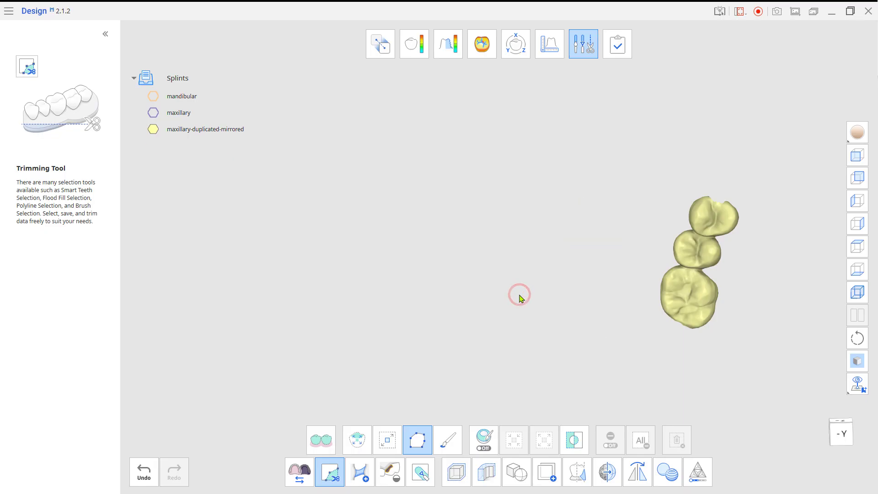
# Move the mirrored teeth onto the maxillary arch with the 3D Manipulator
pyautogui.click(518, 56)
pyautogui.click(409, 159)
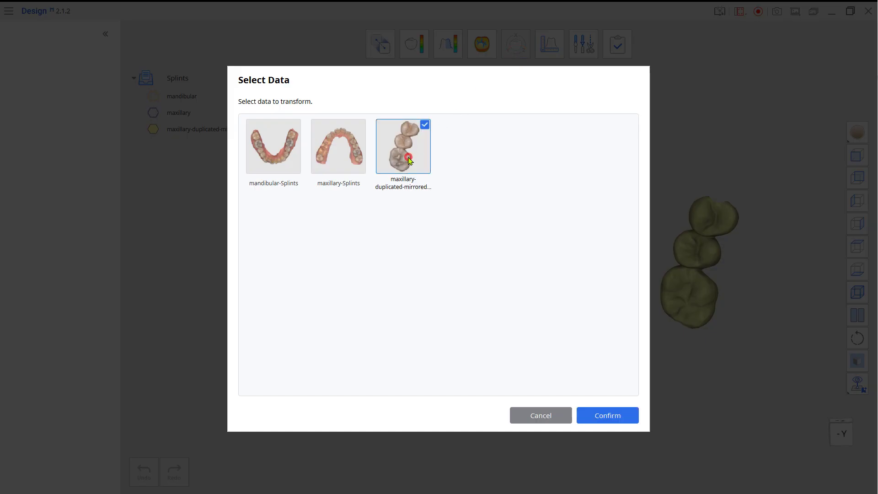
pyautogui.click(607, 415)
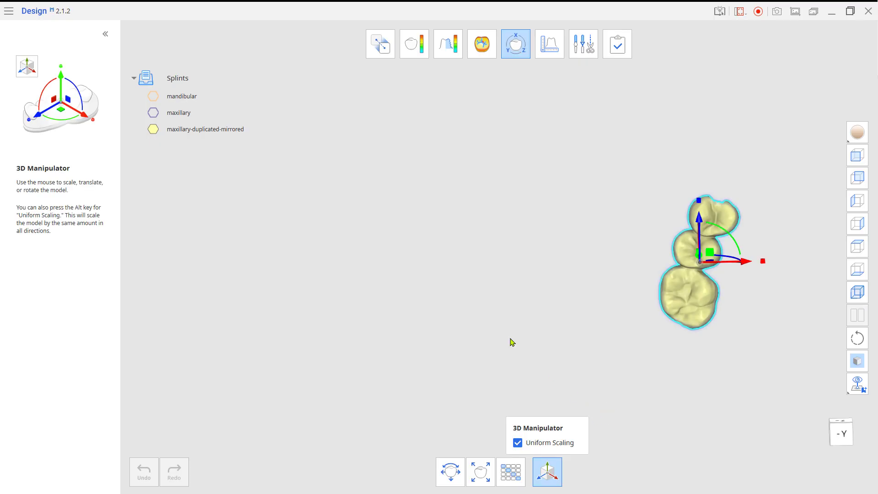
pyautogui.click(153, 114)
pyautogui.moveTo(710, 258); pyautogui.dragTo(374, 254)
# Check the mirrored teeth's fit from top and side views, then open trimming with maxillary shown
pyautogui.moveTo(496, 374); pyautogui.dragTo(488, 354, button='right')
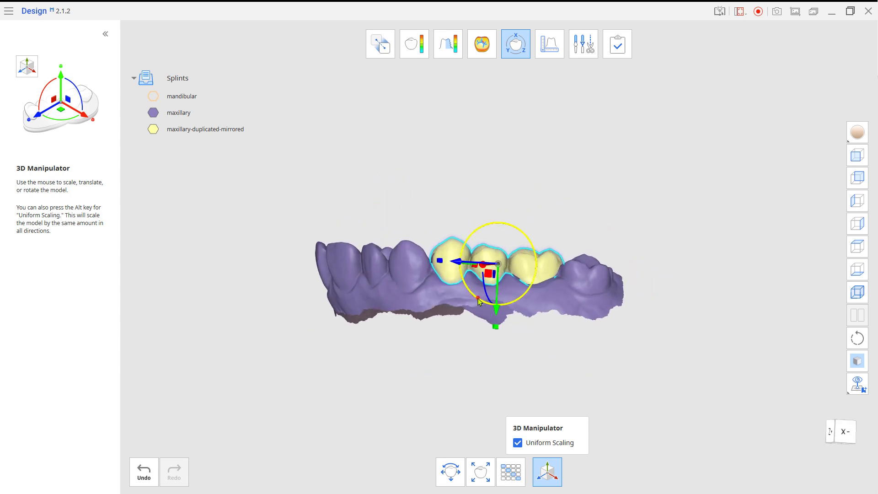
pyautogui.moveTo(476, 320); pyautogui.dragTo(524, 404, button='right')
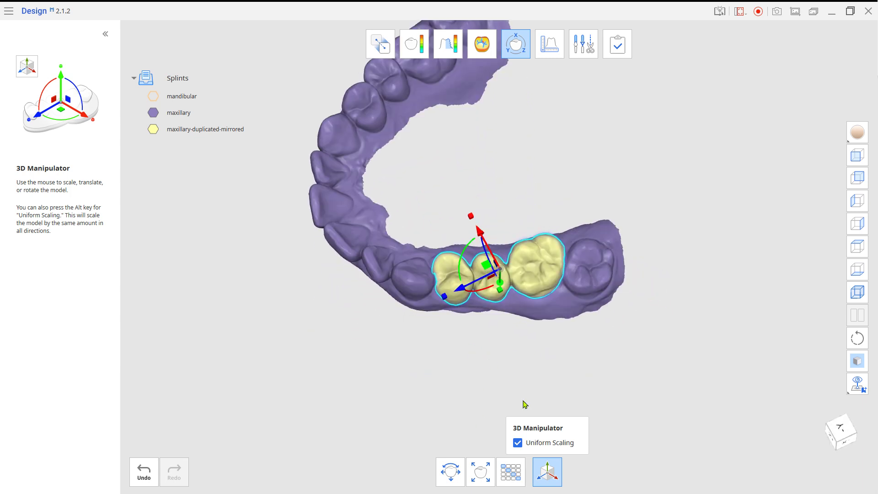
pyautogui.scroll(4, 488, 338)
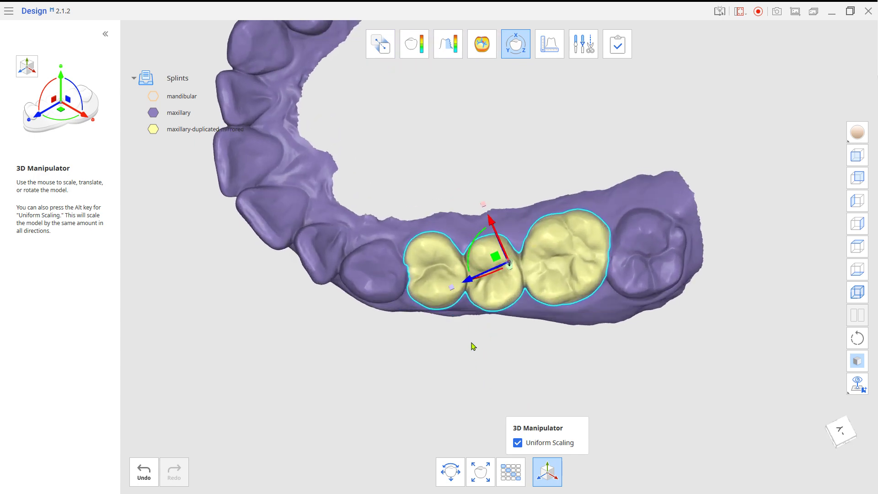
pyautogui.moveTo(452, 288); pyautogui.dragTo(544, 174, button='right')
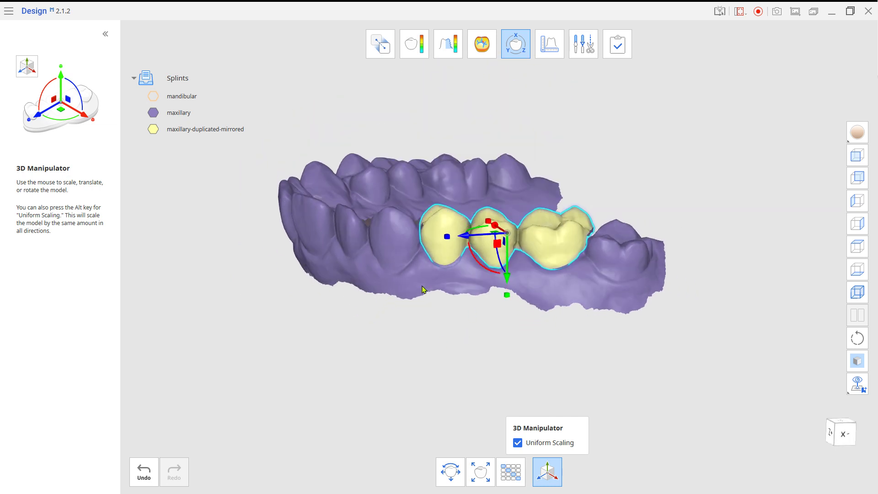
pyautogui.click(580, 55)
pyautogui.click(156, 113)
pyautogui.moveTo(678, 260); pyautogui.dragTo(507, 358, button='right')
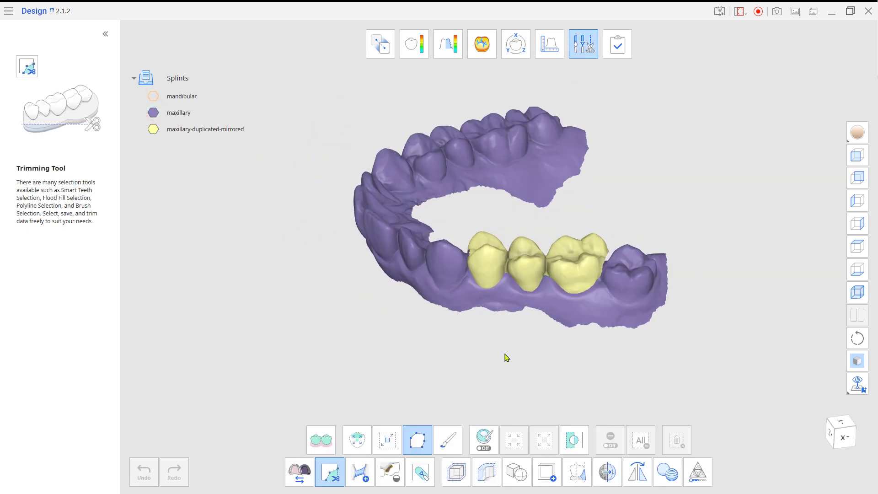
# Combine maxillary-Splints and the mirrored teeth into a Combined Mesh, hiding both source meshes
pyautogui.click(667, 476)
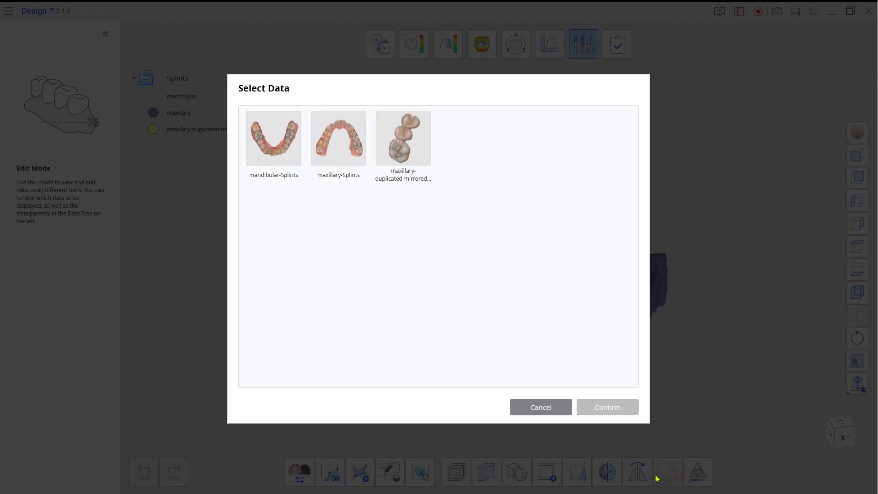
pyautogui.click(341, 150)
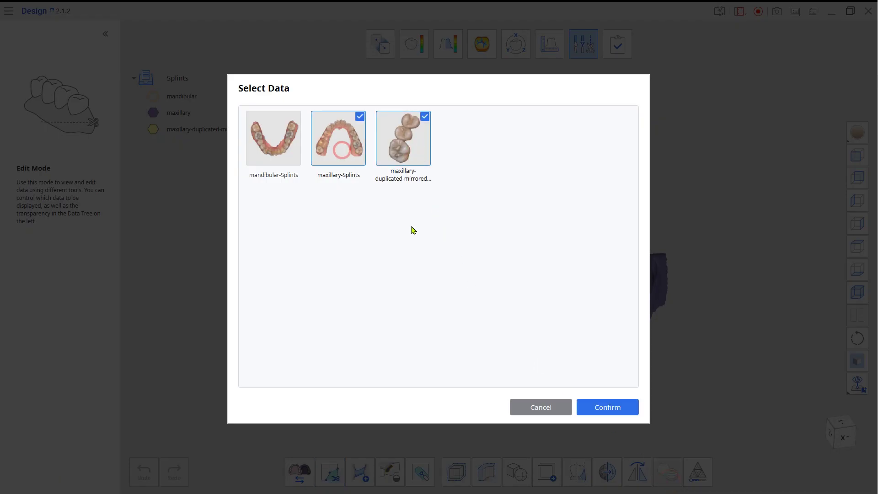
pyautogui.click(608, 407)
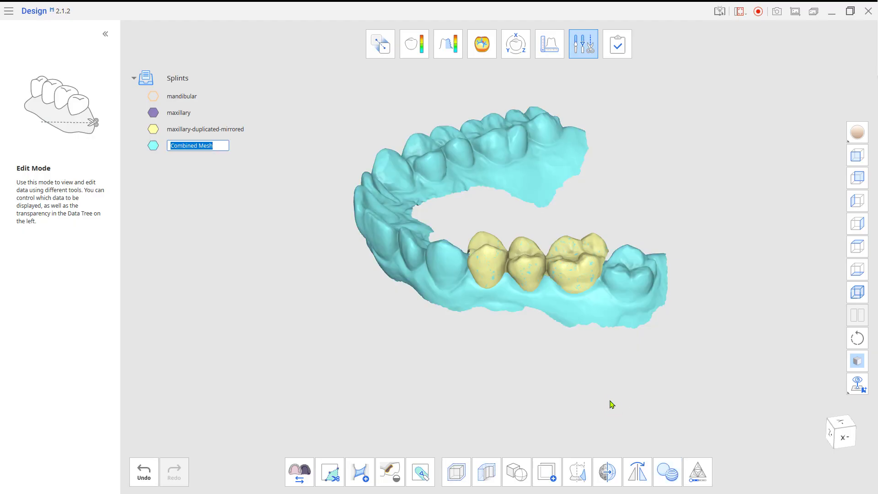
pyautogui.click(153, 129)
pyautogui.click(153, 113)
pyautogui.moveTo(372, 330); pyautogui.dragTo(478, 378, button='right')
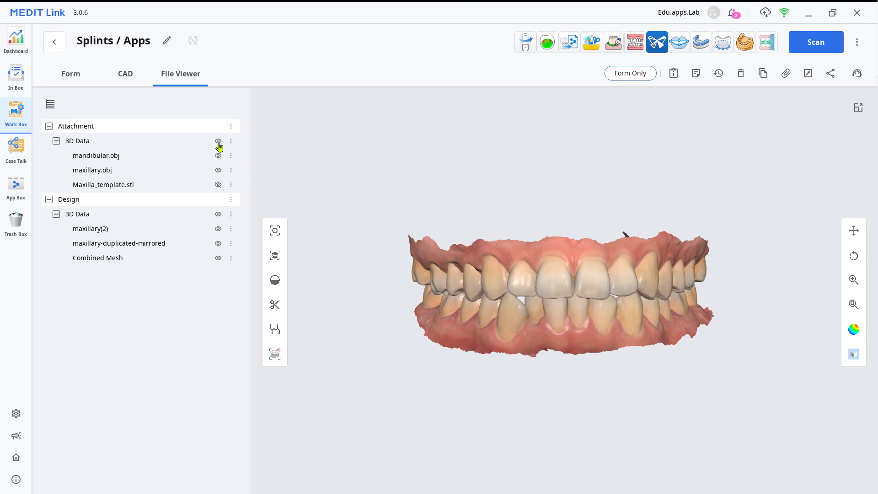
# Hide the Attachment 3D Data in File Viewer and launch Medit Splints
pyautogui.click(219, 141)
pyautogui.moveTo(394, 304); pyautogui.dragTo(537, 310, button='right')
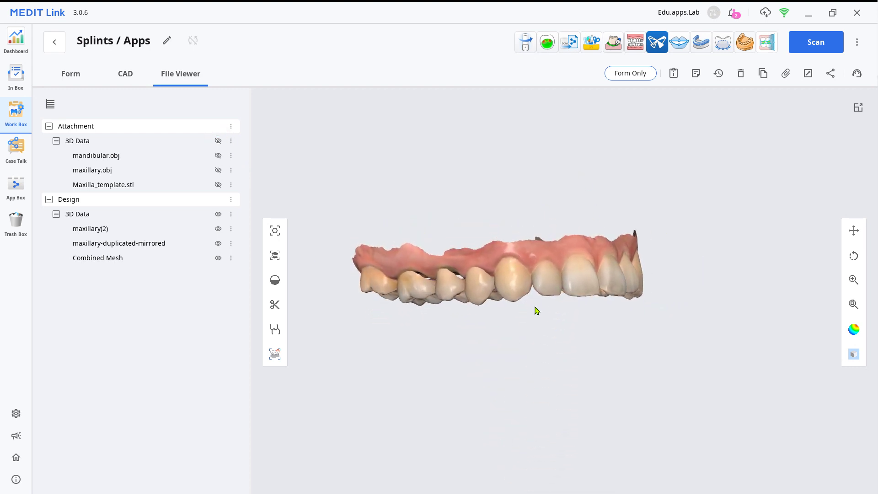
pyautogui.click(701, 42)
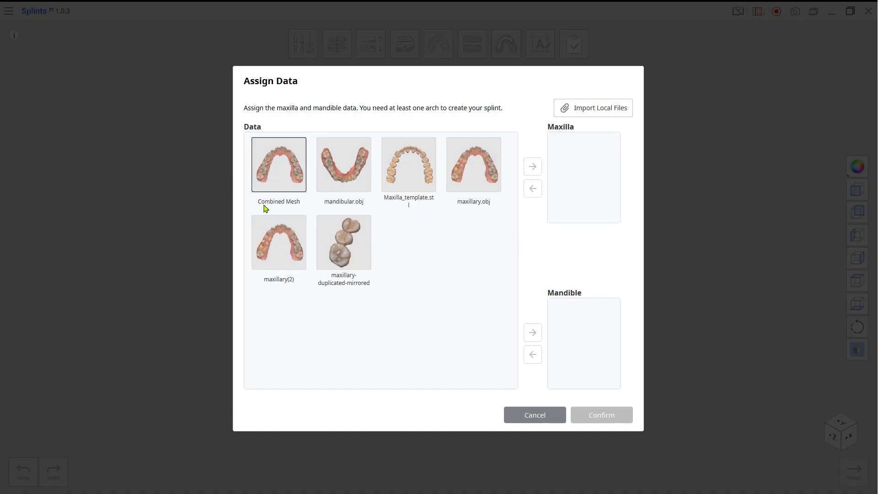
# Assign Combined Mesh to Maxilla and mandibular.obj to Mandible, then confirm the splint dialogs
pyautogui.click(282, 183)
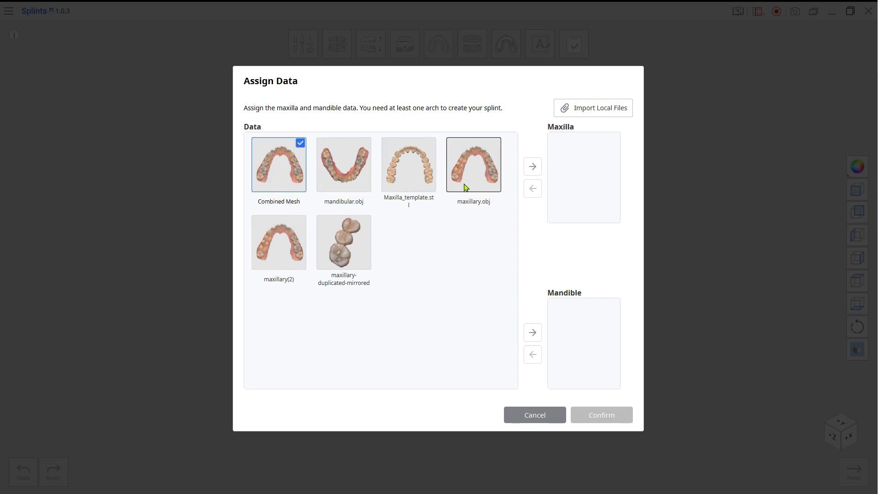
pyautogui.click(531, 170)
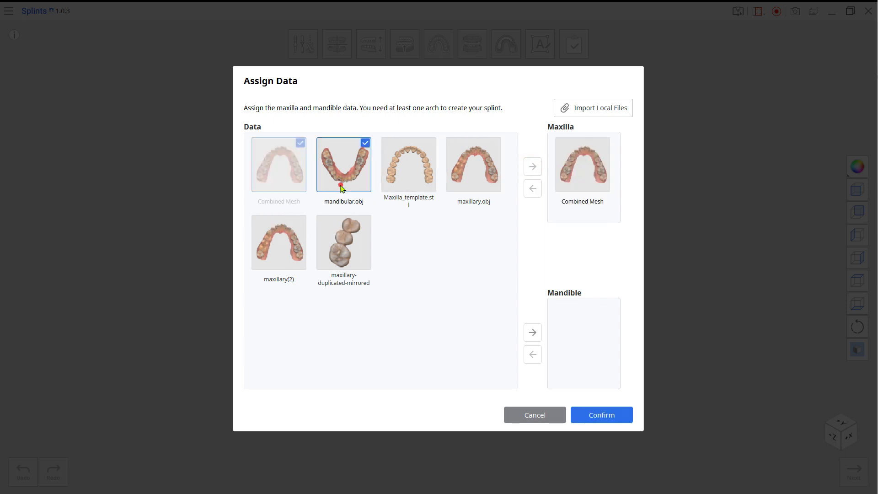
pyautogui.click(529, 337)
pyautogui.click(578, 411)
pyautogui.click(556, 302)
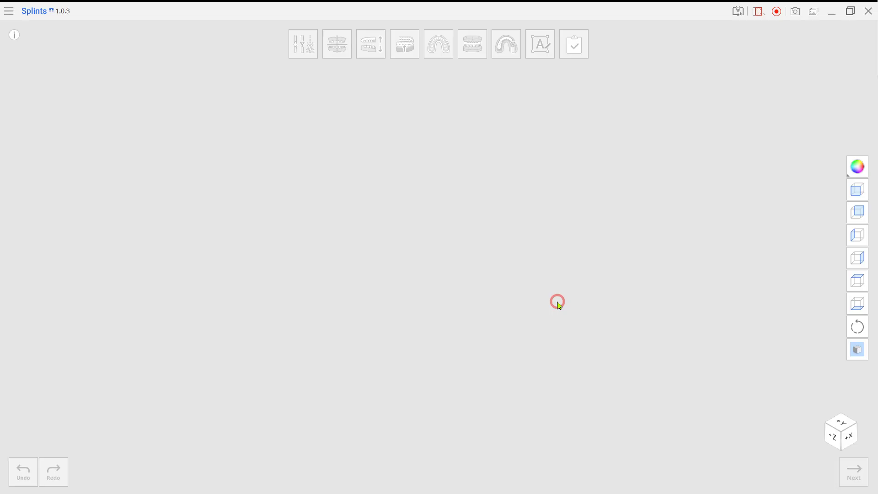
pyautogui.click(556, 296)
# Create the splint's inner surface and adjust an outline point
pyautogui.click(371, 54)
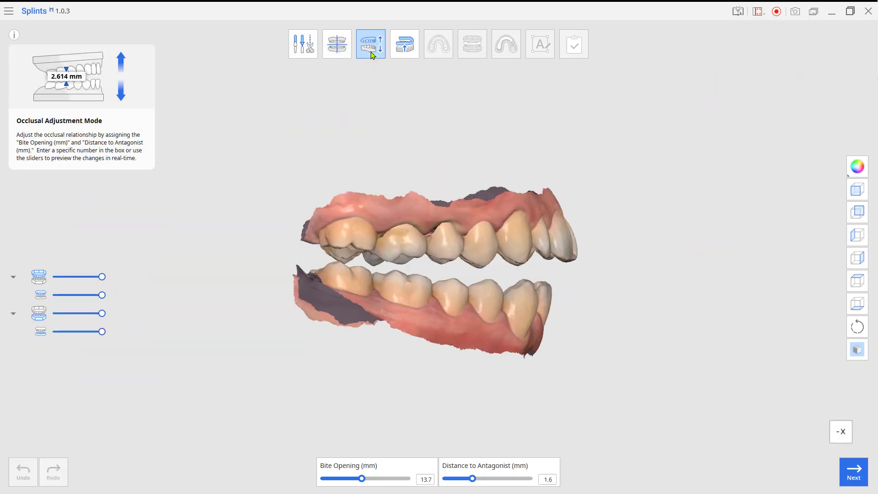
pyautogui.click(403, 54)
pyautogui.click(435, 58)
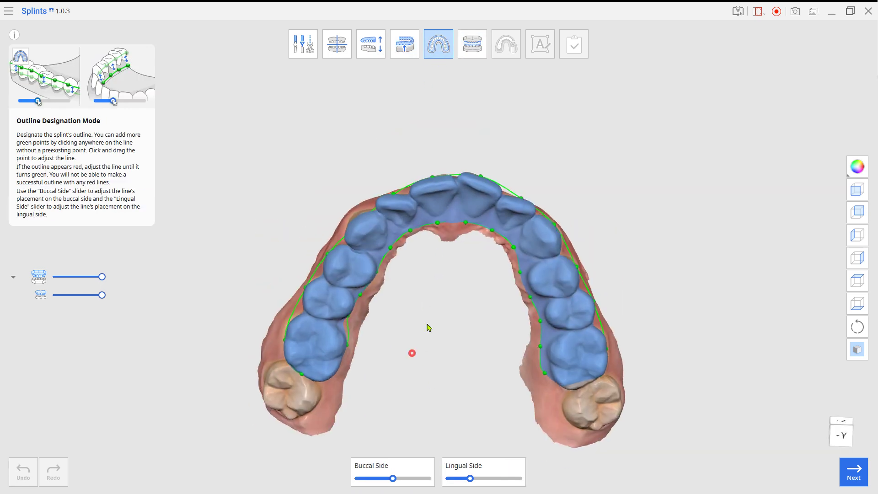
pyautogui.click(360, 288)
pyautogui.moveTo(361, 288); pyautogui.dragTo(468, 70, button='right')
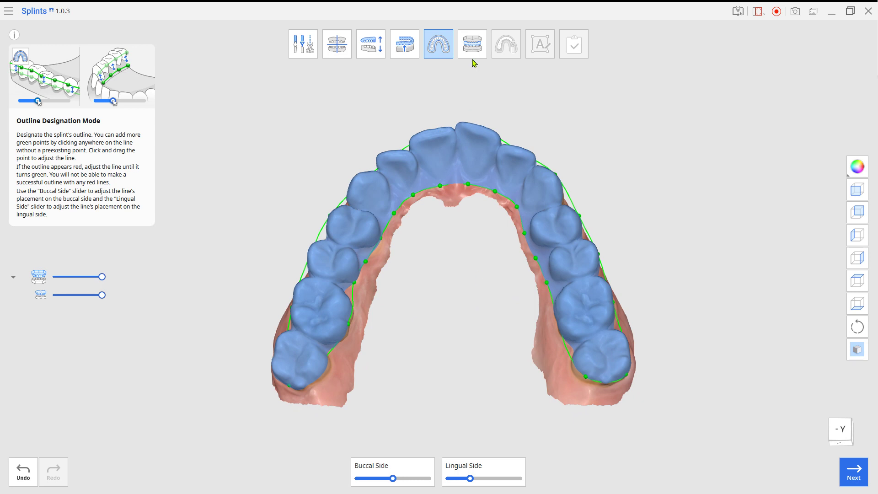
# Generate the 1.70 mm outer surface and inspect it with the splint made transparent
pyautogui.click(473, 46)
pyautogui.moveTo(472, 45); pyautogui.dragTo(435, 256, button='right')
pyautogui.moveTo(102, 311); pyautogui.dragTo(71, 311)
pyautogui.moveTo(412, 327); pyautogui.dragTo(459, 215, button='right')
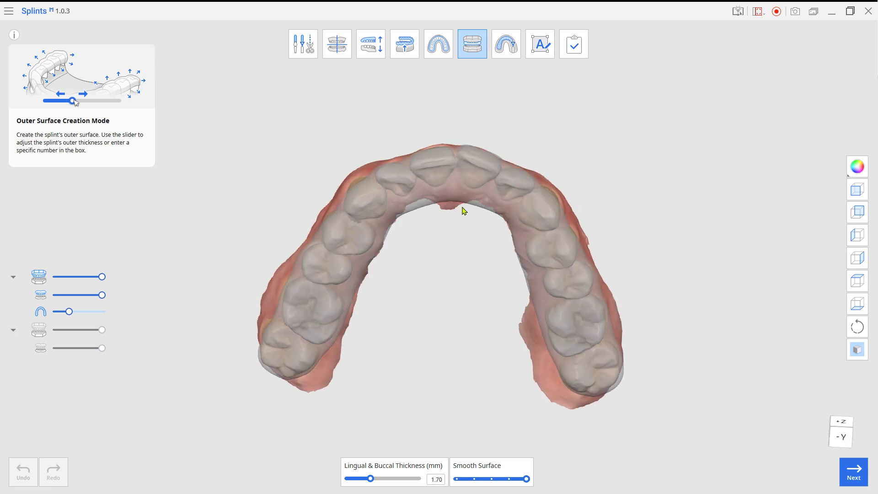
# Restore full splint opacity, show both jaws, and finish to save the splint to Medit Link
pyautogui.click(506, 55)
pyautogui.moveTo(69, 311); pyautogui.dragTo(114, 319)
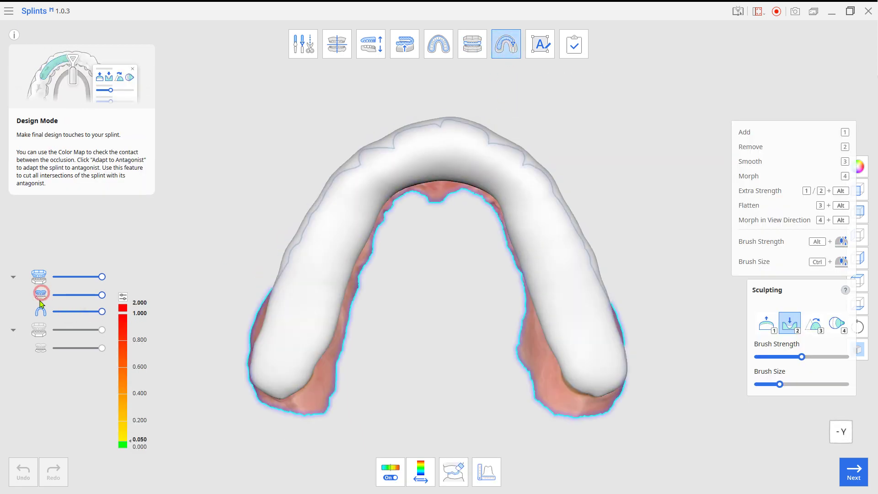
pyautogui.moveTo(424, 321); pyautogui.dragTo(433, 372, button='right')
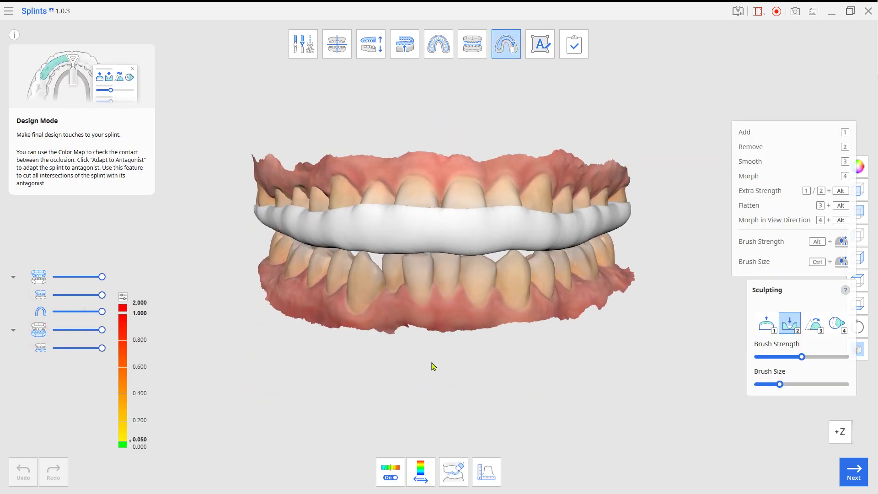
pyautogui.click(573, 54)
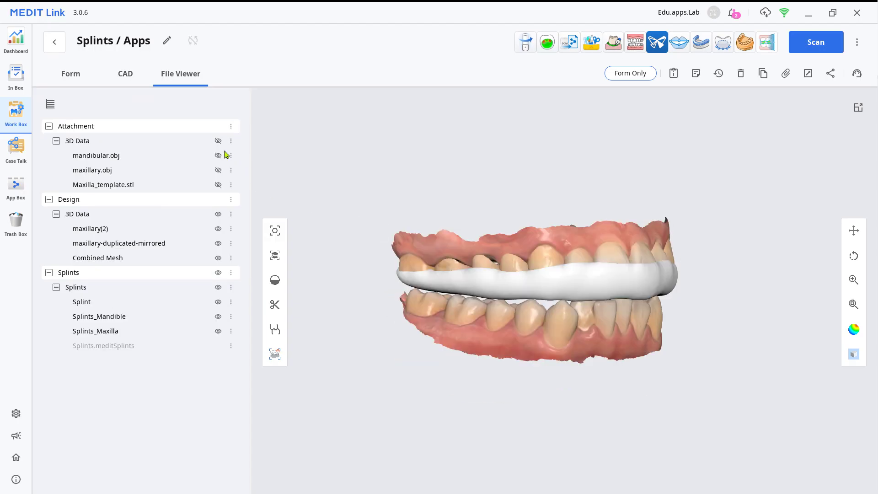
# Hide the Design data, view the Maxilla_template occlusally, and launch Medit Design for the case
pyautogui.click(219, 213)
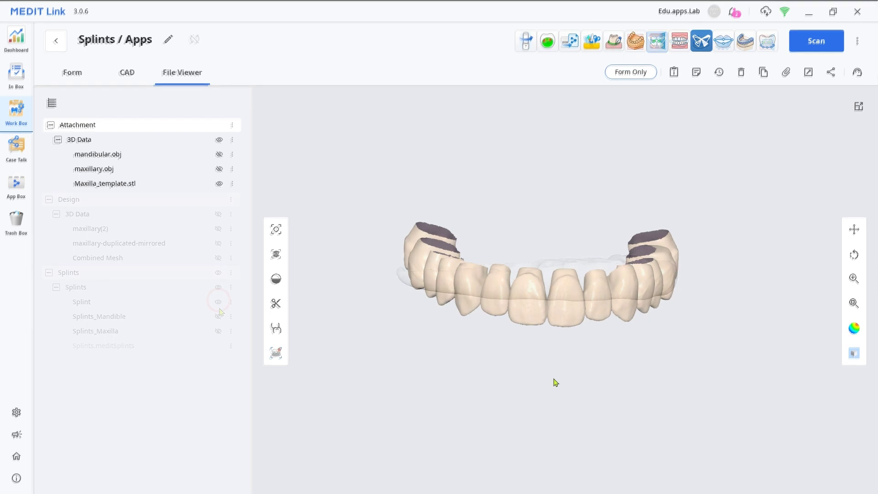
pyautogui.moveTo(548, 391); pyautogui.dragTo(552, 160)
pyautogui.moveTo(504, 264); pyautogui.dragTo(541, 309)
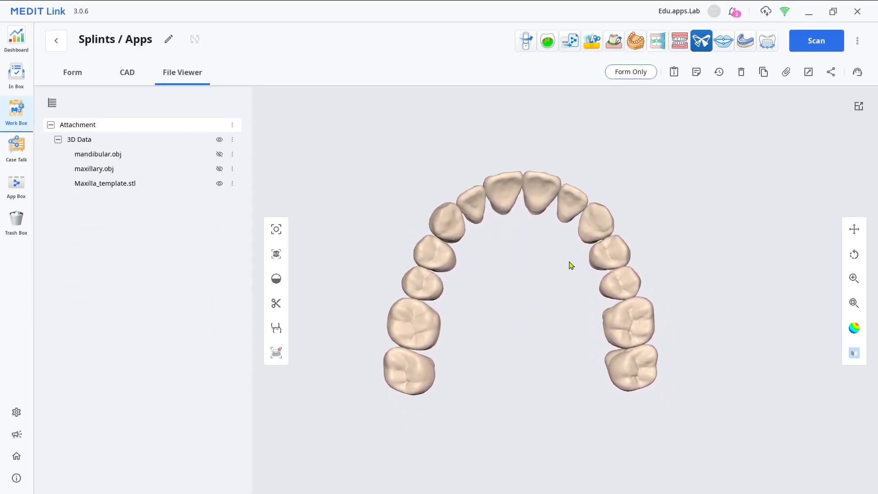
pyautogui.click(588, 48)
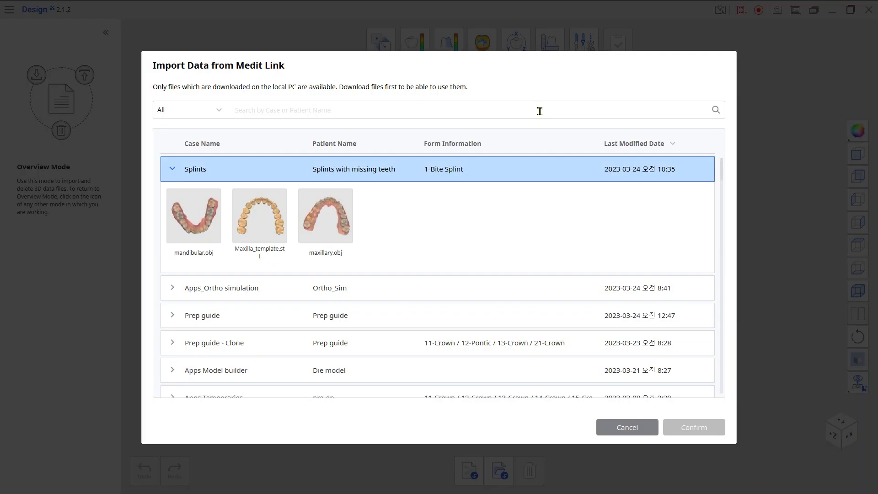
# Import mandibular.obj, Maxilla_template.stl and maxillary.obj, shown in solid per-model colours
pyautogui.moveTo(402, 245); pyautogui.dragTo(167, 188)
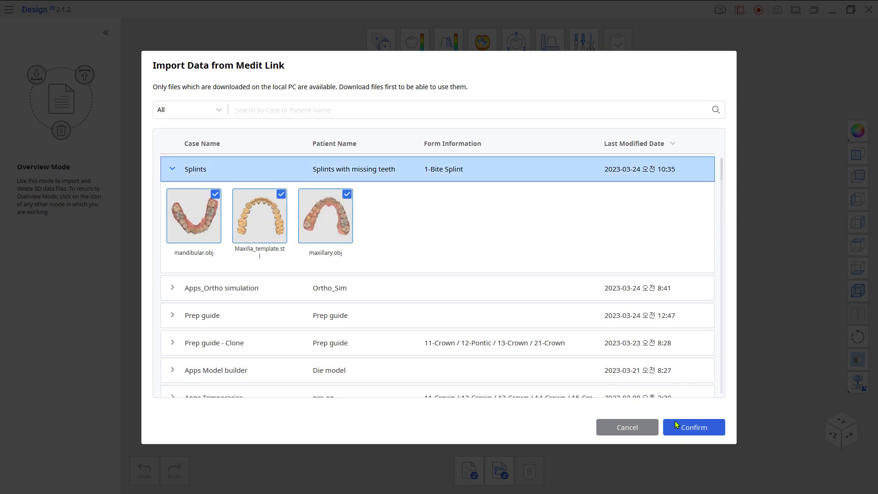
pyautogui.click(677, 425)
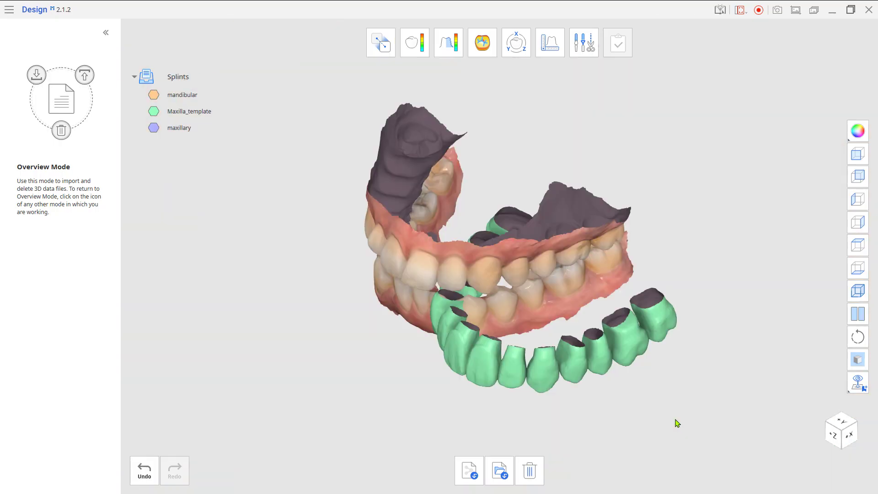
pyautogui.click(858, 131)
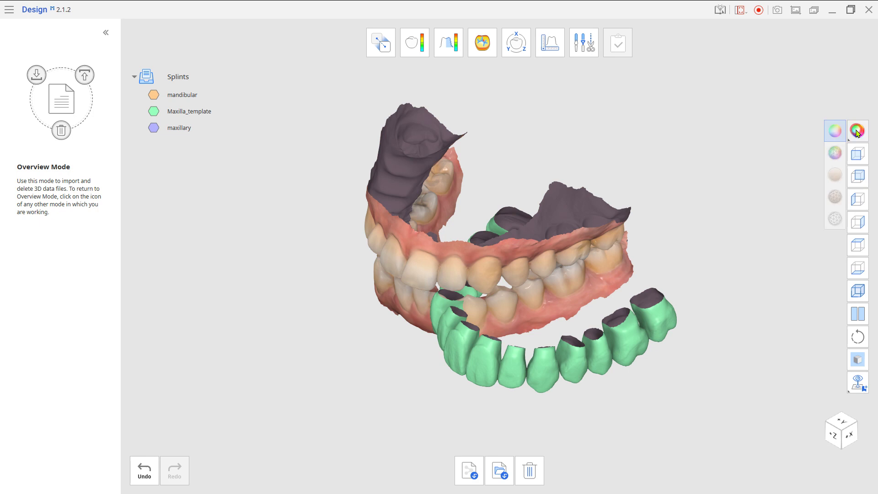
pyautogui.click(838, 176)
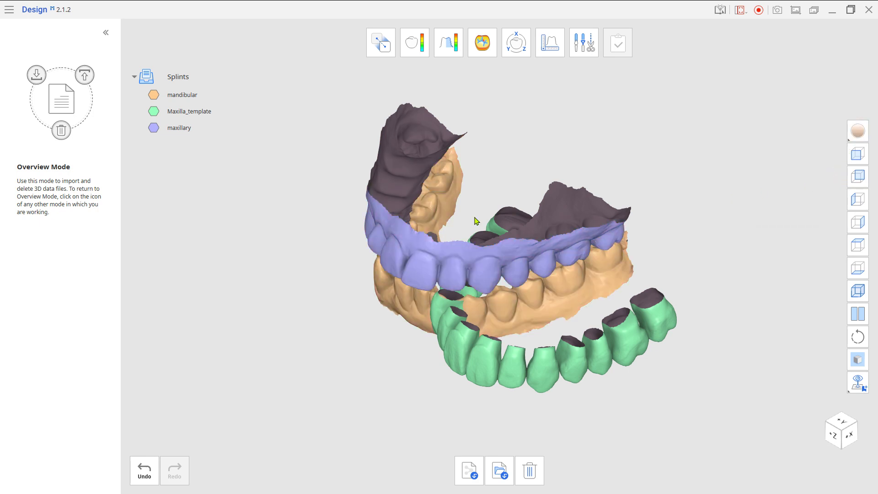
# Change the Maxilla_template colour to yellow and hide the mandibular scan
pyautogui.rightClick(191, 114)
pyautogui.click(204, 164)
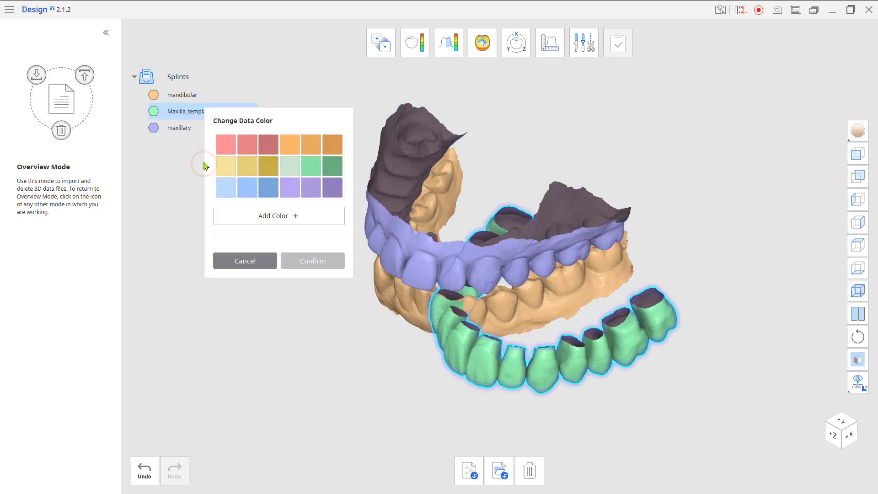
pyautogui.click(222, 172)
pyautogui.click(305, 259)
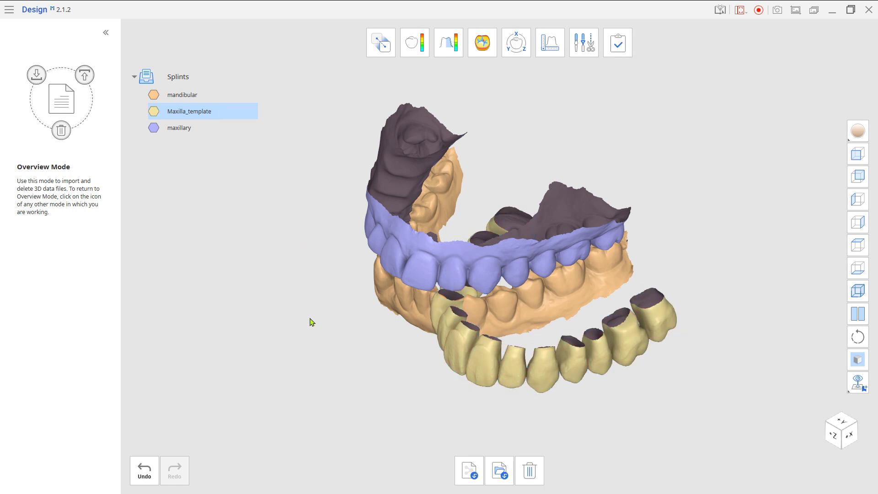
pyautogui.click(154, 95)
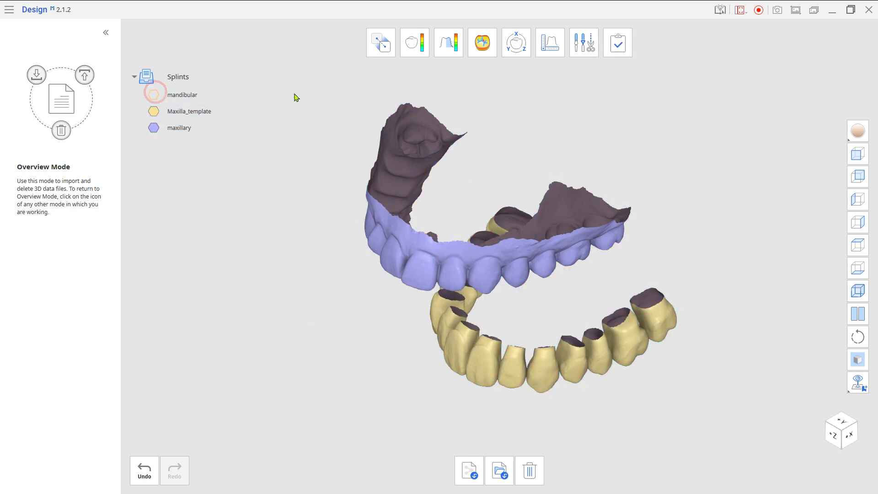
# In Edit Mode, select the three template teeth for duplication
pyautogui.click(584, 58)
pyautogui.moveTo(384, 370); pyautogui.dragTo(505, 198, button='right')
pyautogui.moveTo(495, 370); pyautogui.dragTo(476, 345, button='middle')
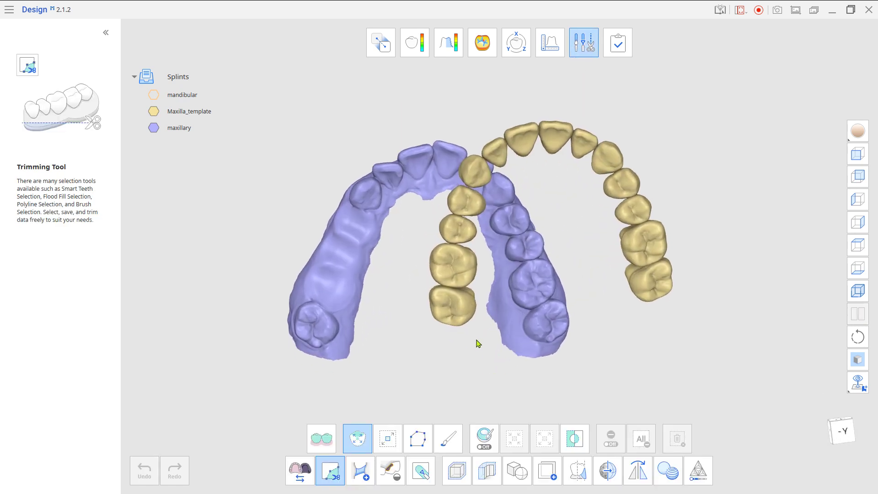
pyautogui.click(541, 472)
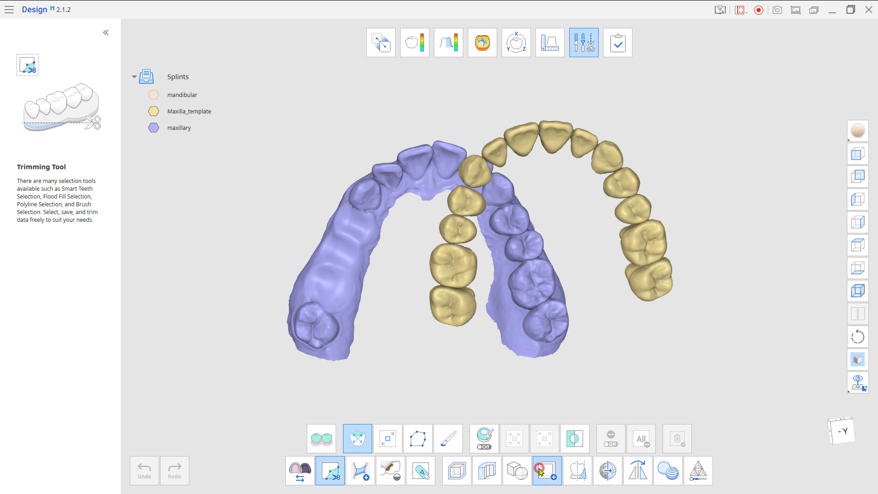
pyautogui.click(461, 201)
pyautogui.click(454, 228)
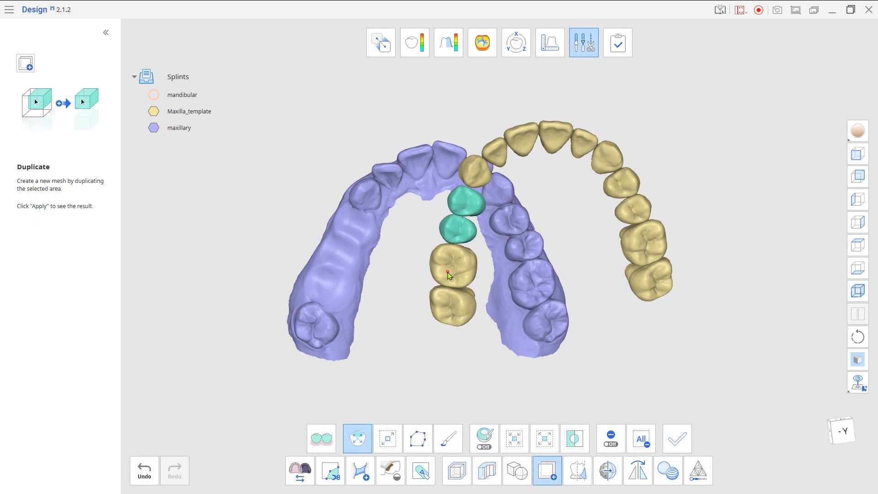
pyautogui.click(448, 274)
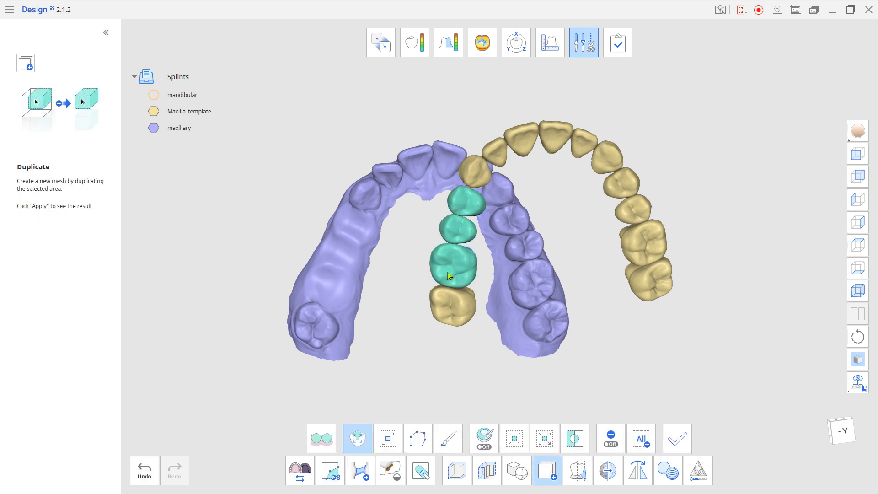
# Apply the copy as Maxilla_template-duplicated and hide the full Maxilla_template
pyautogui.click(677, 440)
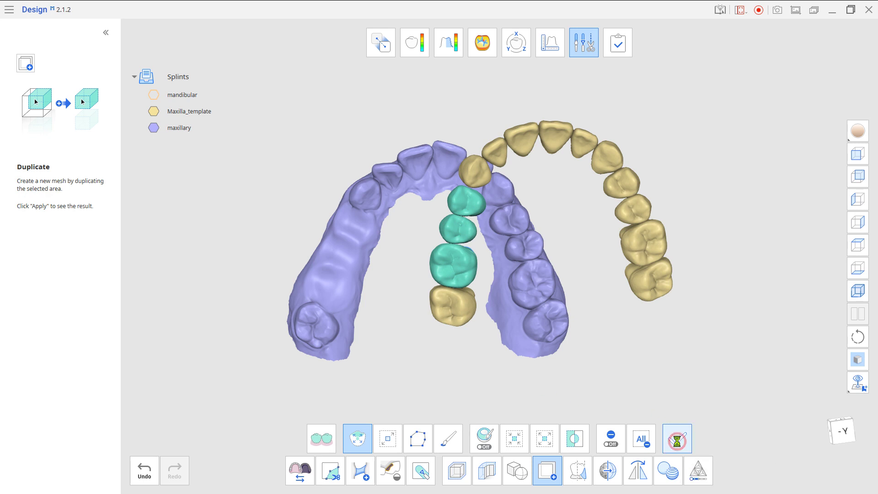
pyautogui.click(550, 403)
pyautogui.click(154, 111)
pyautogui.moveTo(435, 341); pyautogui.dragTo(455, 346, button='middle')
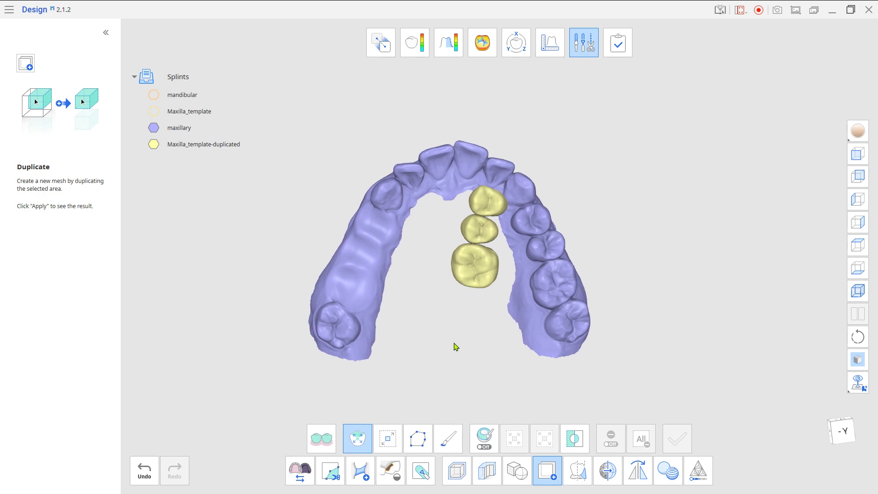
# Choose Maxilla_template-duplicated as the mesh to transform
pyautogui.click(518, 46)
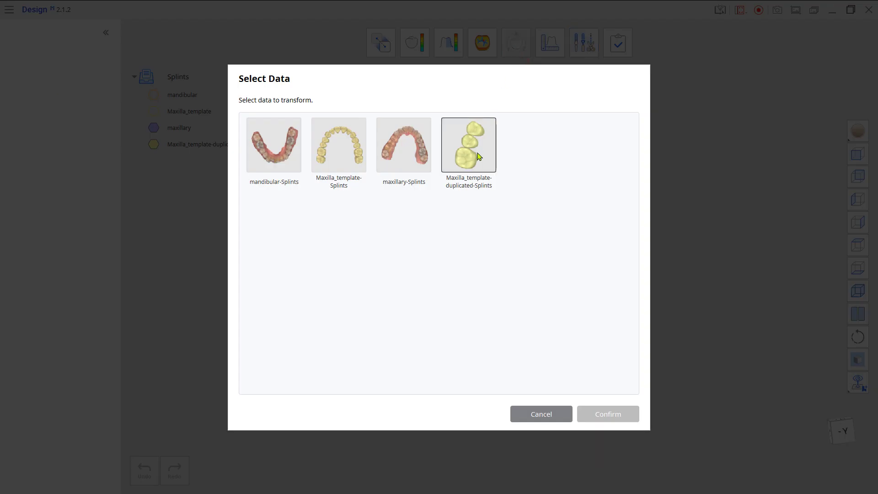
pyautogui.click(485, 167)
pyautogui.click(590, 412)
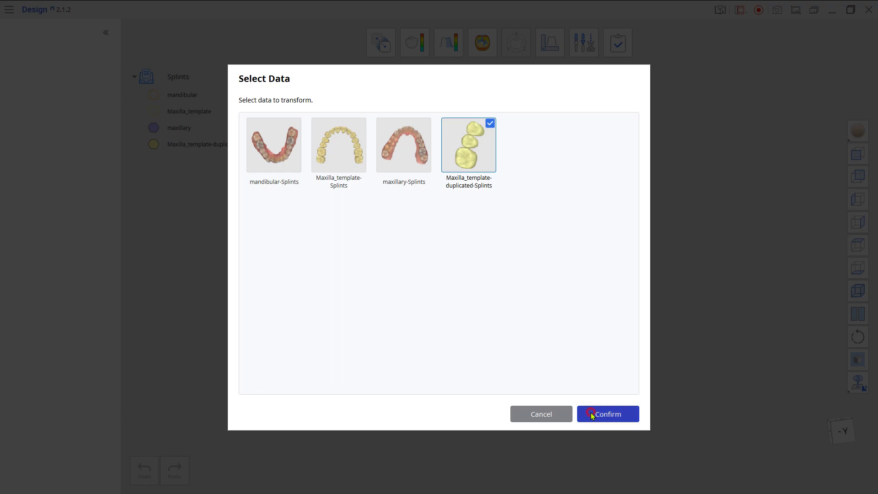
# Drag the duplicated teeth with the 3D Manipulator into the left posterior gap
pyautogui.moveTo(492, 233); pyautogui.dragTo(366, 251)
pyautogui.moveTo(515, 380); pyautogui.dragTo(506, 361, button='right')
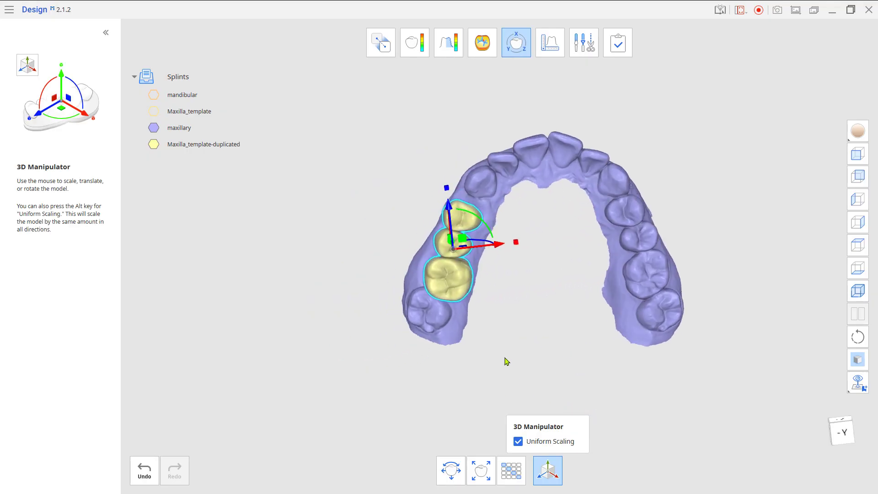
pyautogui.scroll(6, 520, 275)
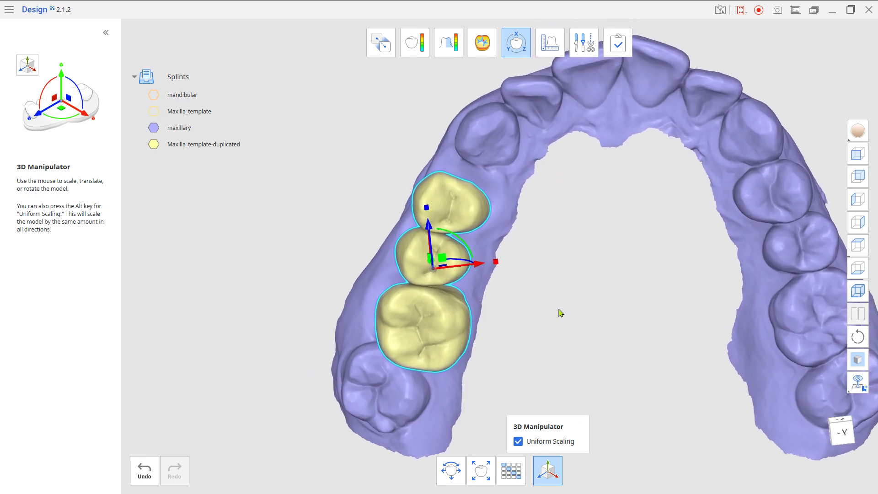
pyautogui.moveTo(440, 256); pyautogui.dragTo(437, 240)
pyautogui.moveTo(572, 302); pyautogui.dragTo(355, 273, button='right')
pyautogui.moveTo(506, 264); pyautogui.dragTo(507, 378, button='right')
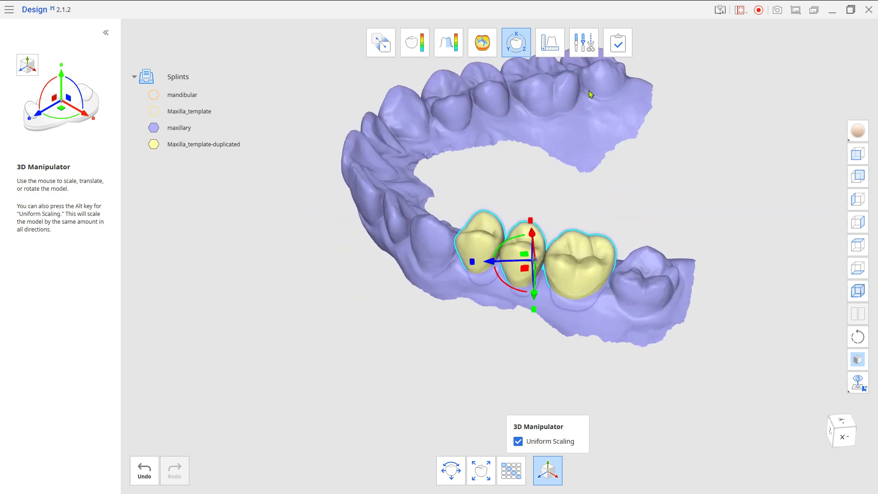
# Combine maxillary and Maxilla_template-duplicated into Combined Mesh, then complete and overwrite the saved data
pyautogui.click(584, 42)
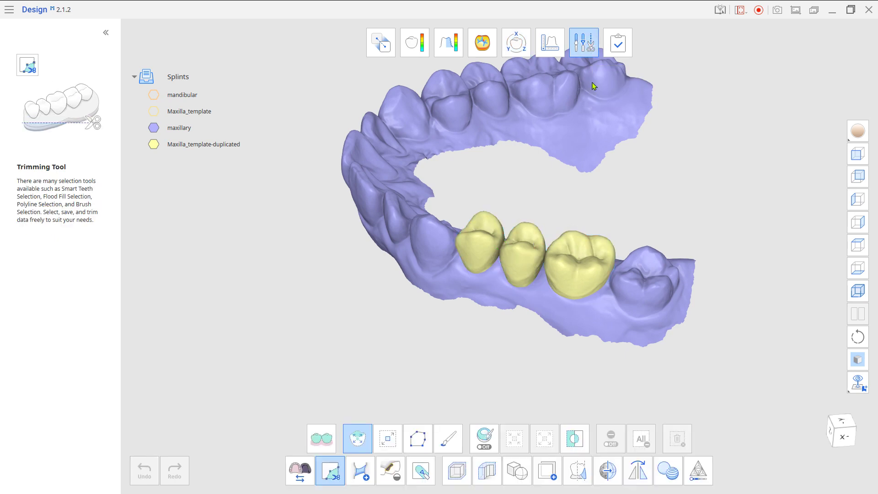
pyautogui.click(669, 472)
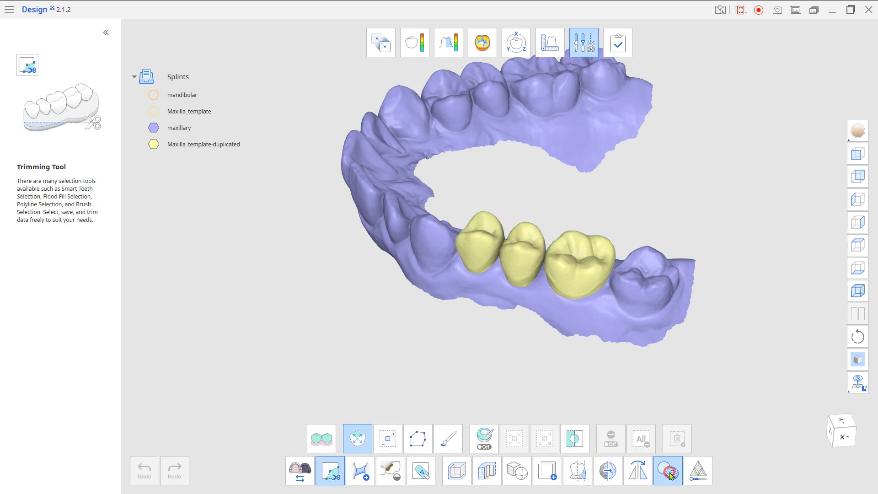
pyautogui.click(464, 162)
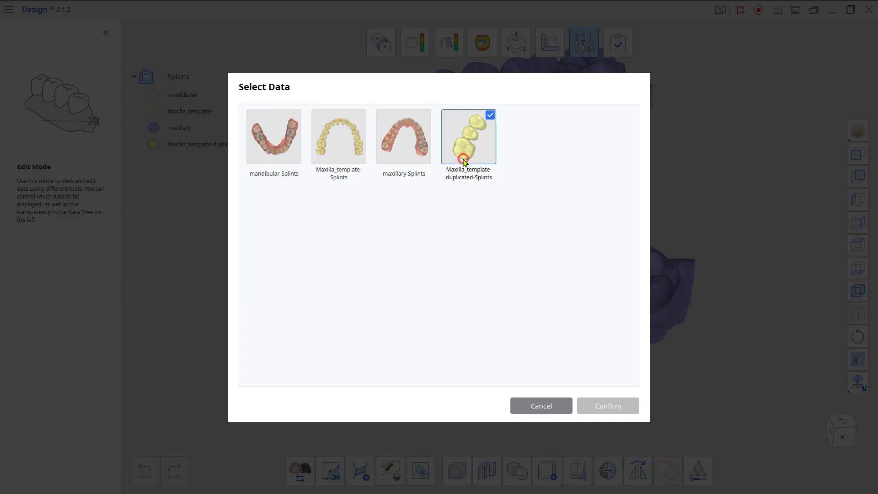
pyautogui.click(409, 152)
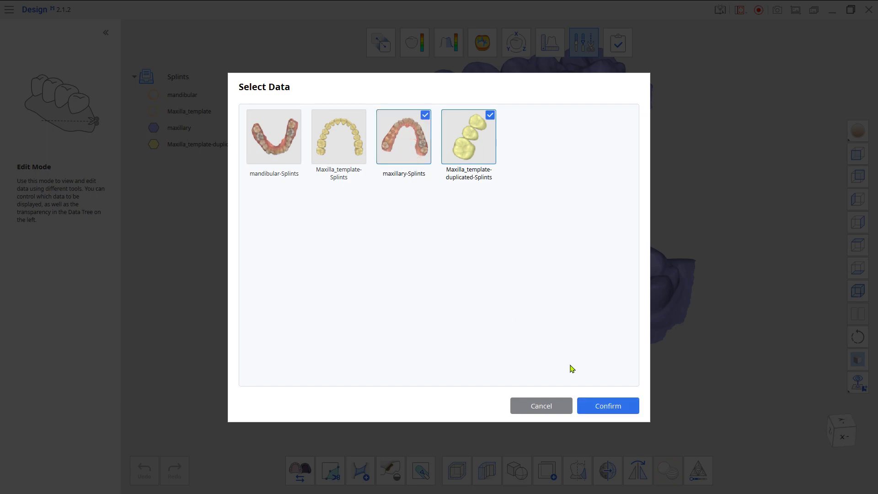
pyautogui.click(597, 405)
pyautogui.click(503, 374)
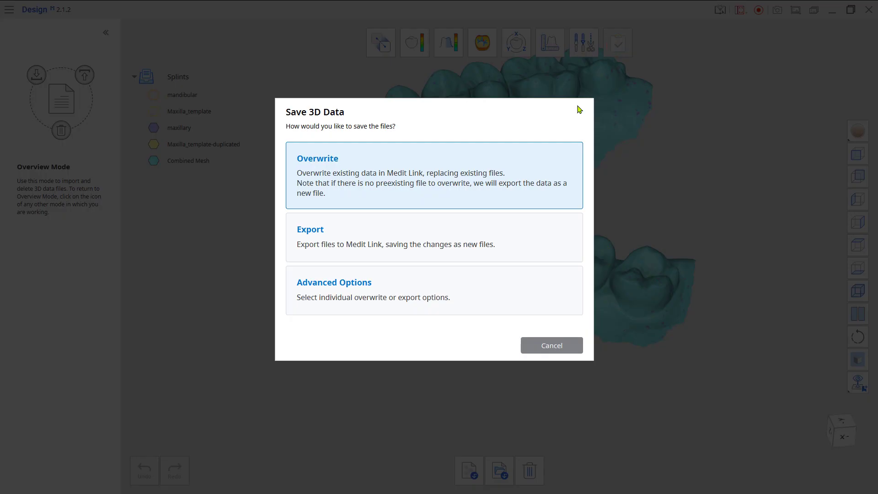
pyautogui.click(542, 185)
pyautogui.click(544, 269)
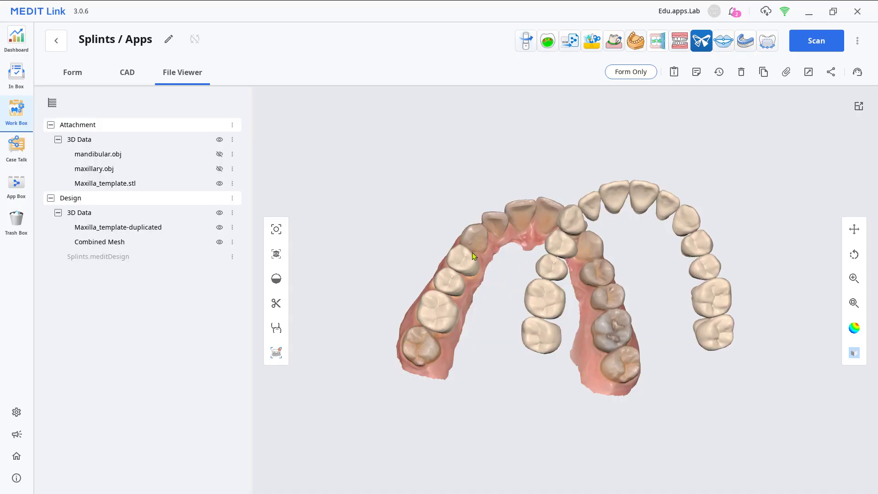
# Start Medit Splints with Combined Mesh as Maxilla and mandibular.obj as Mandible
pyautogui.click(743, 48)
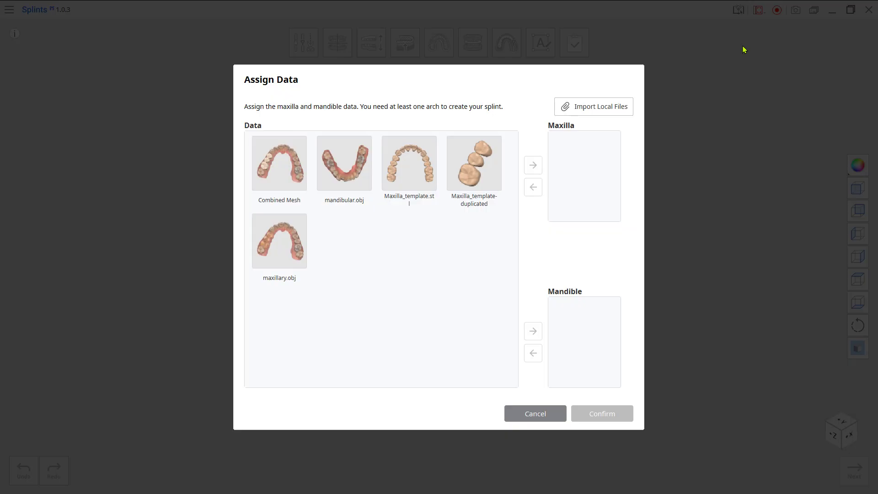
pyautogui.click(297, 179)
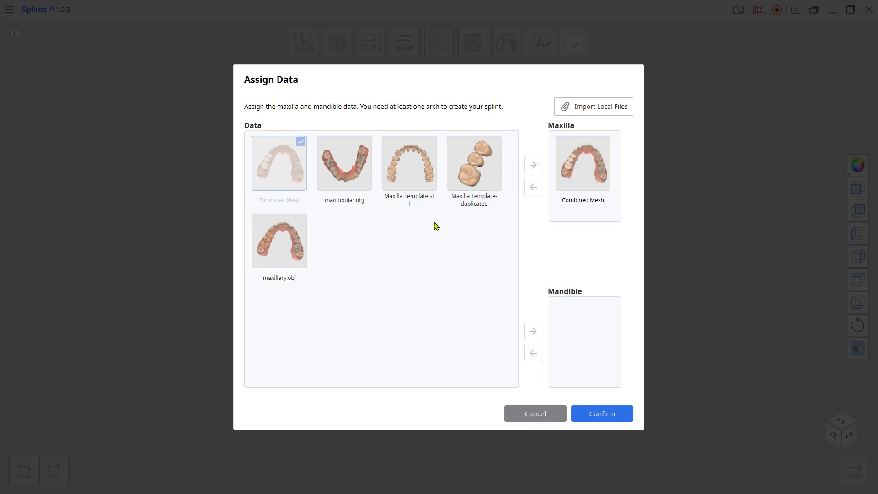
pyautogui.click(355, 193)
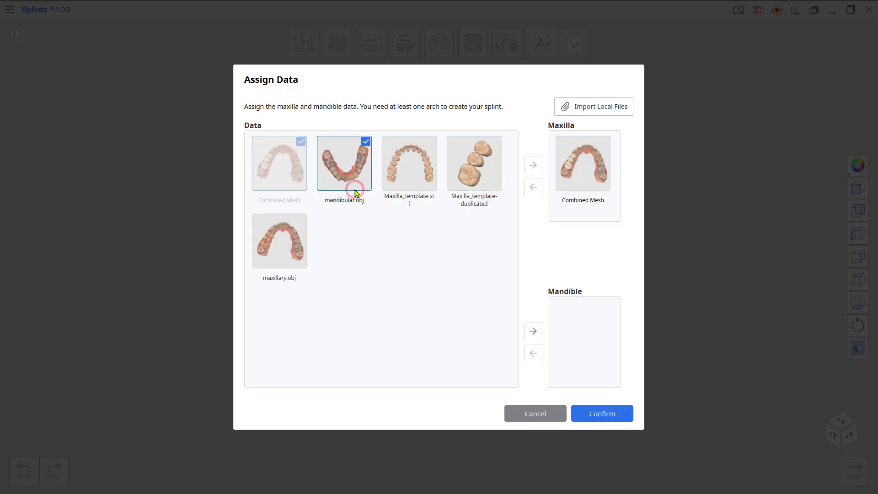
pyautogui.click(534, 333)
pyautogui.click(592, 414)
pyautogui.click(555, 301)
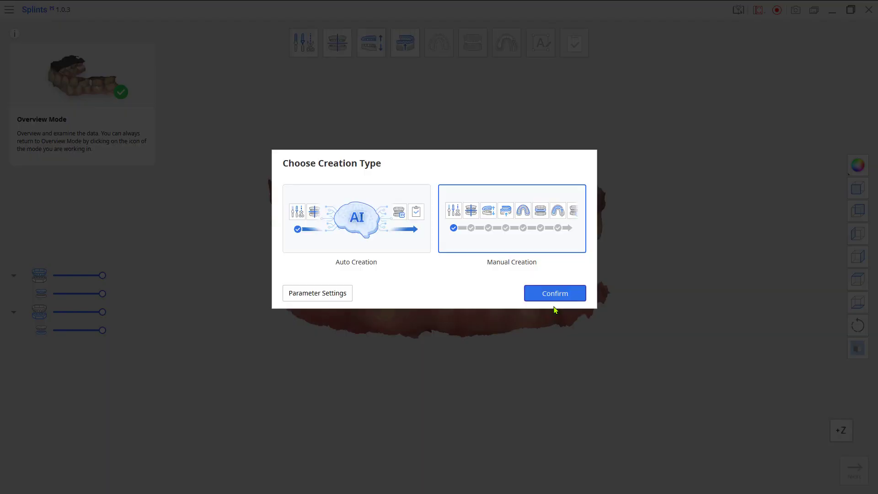
# Pick Manual Creation, pass Alignment and Occlusal Adjustment, and generate the inner surface from the viewpoint
pyautogui.click(555, 294)
pyautogui.click(335, 48)
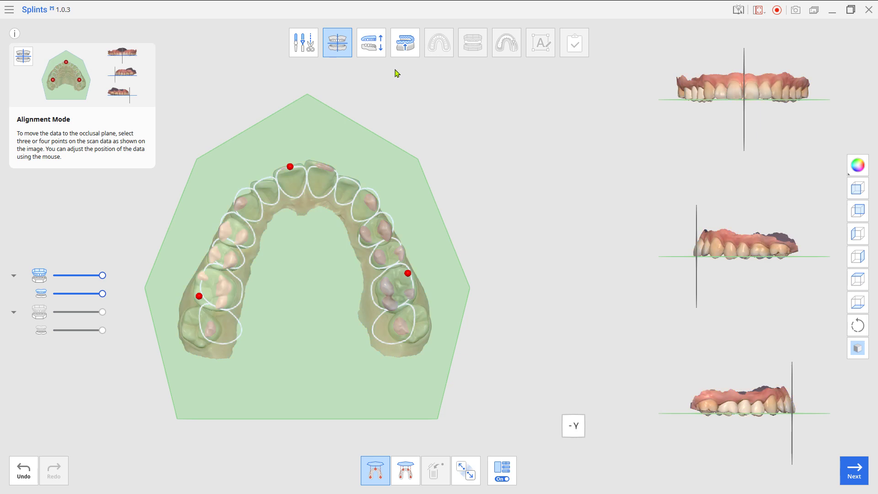
pyautogui.click(372, 49)
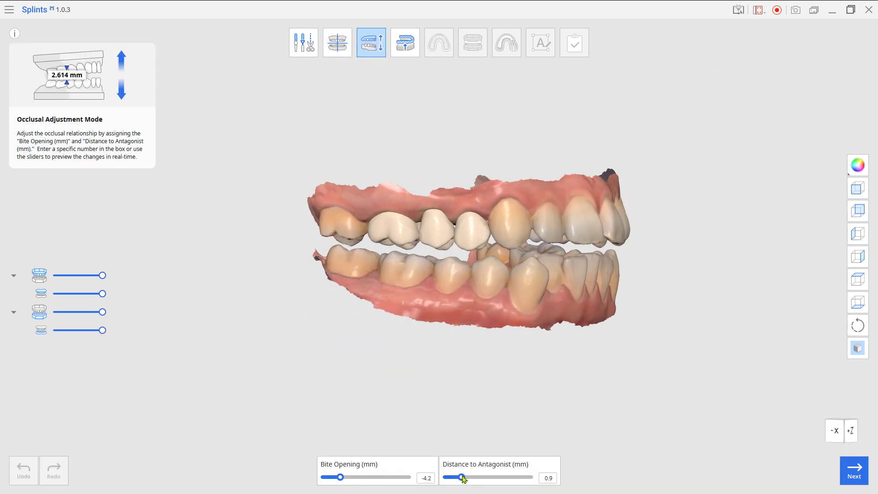
pyautogui.click(409, 48)
pyautogui.click(630, 470)
pyautogui.click(438, 55)
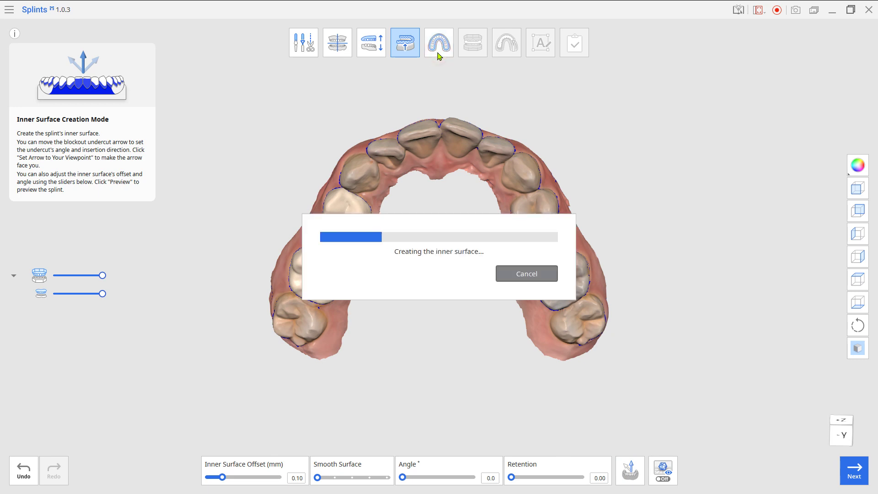